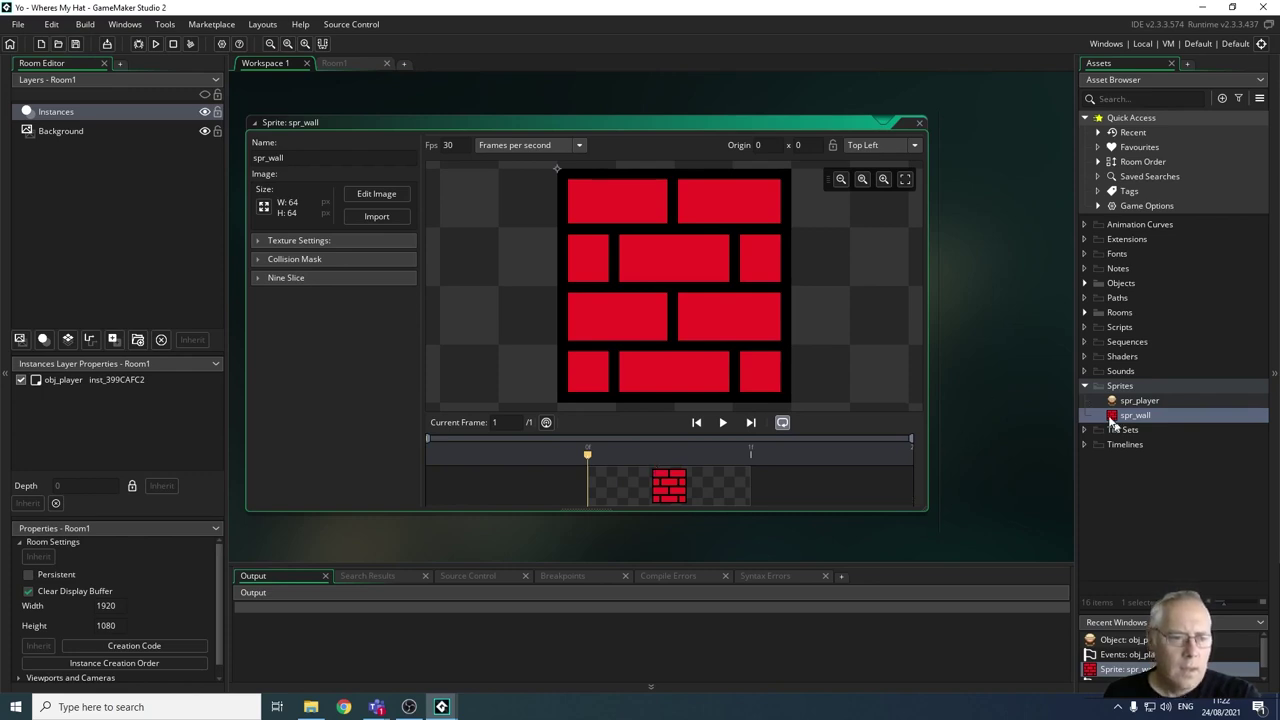
Select the Objects folder in the Asset Browser.
left_click(1119, 284)
Create a new object named obj_wall in the Objects folder and assign it the spr_wall sprite.
right_click(1120, 285)
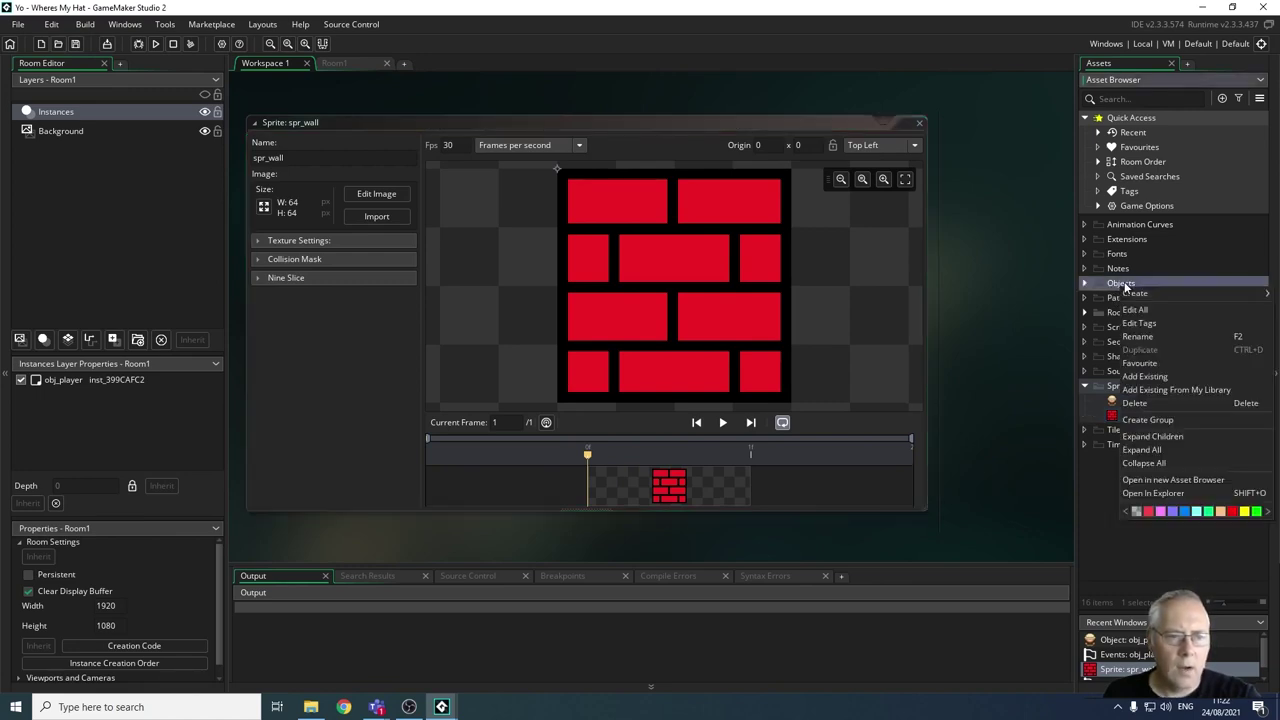
mouse_move(1130, 293)
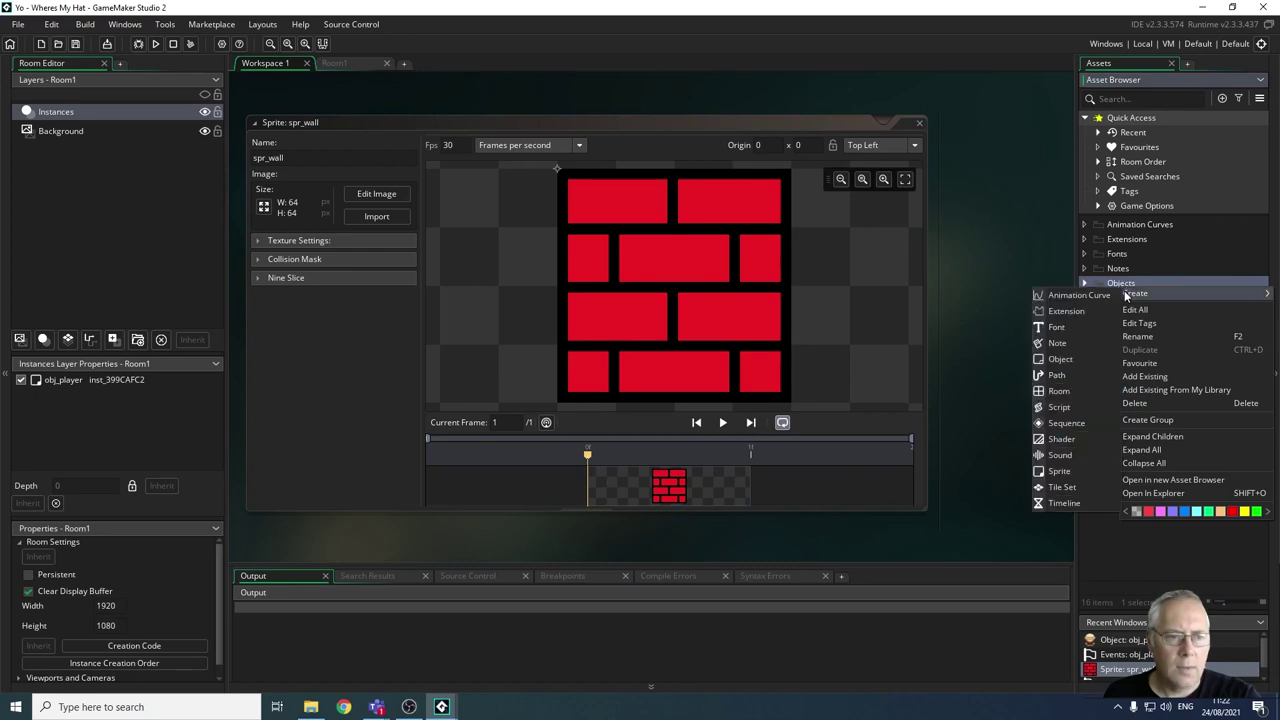
left_click(1066, 366)
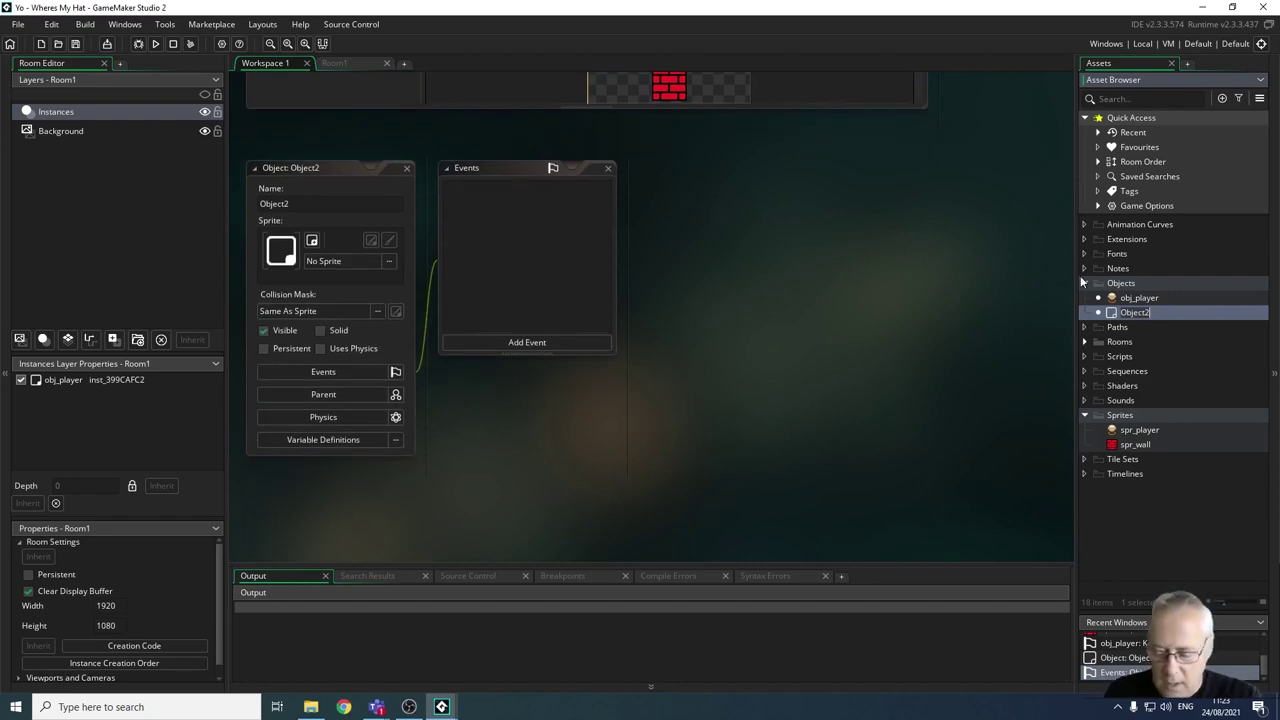
type("obj")
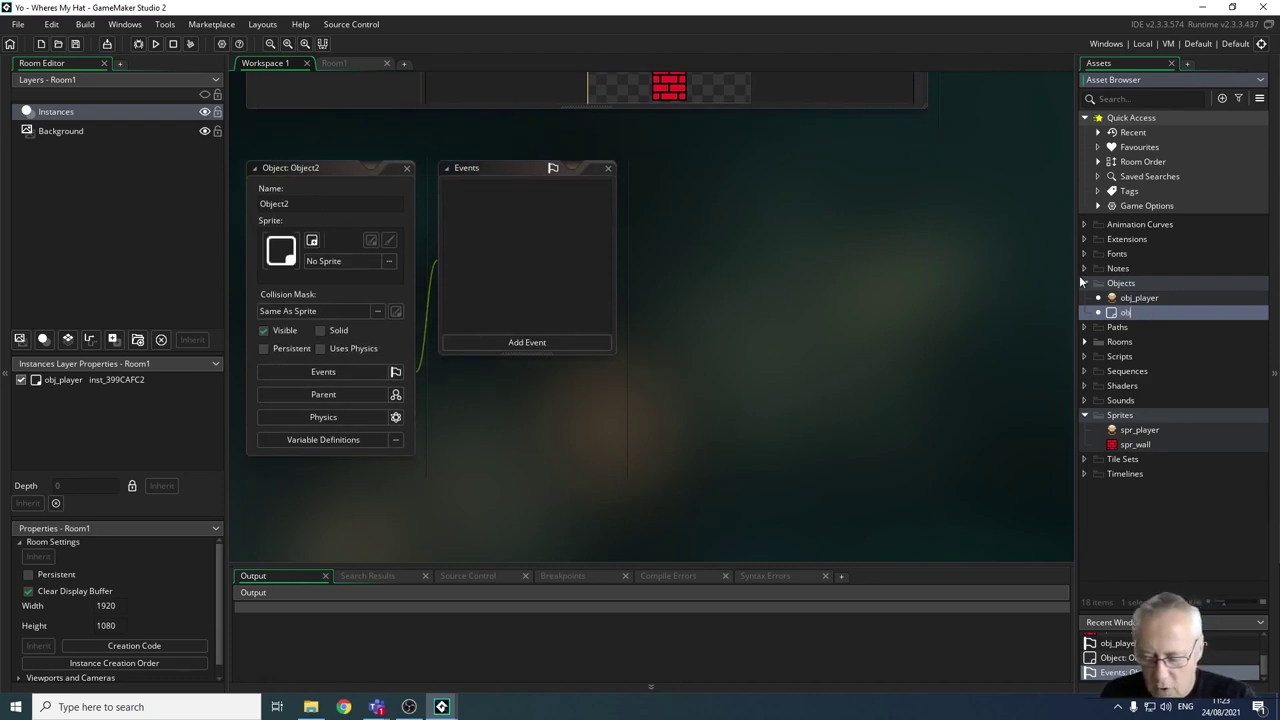
type("_wall")
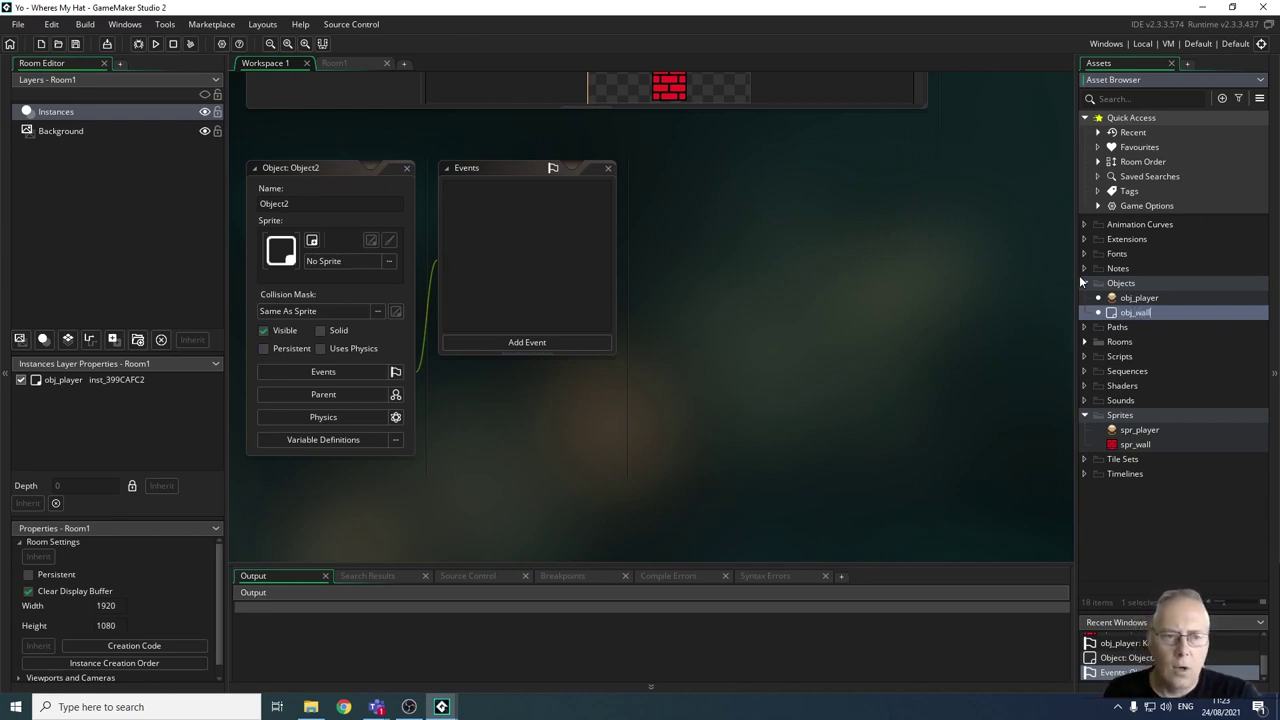
left_click(323, 260)
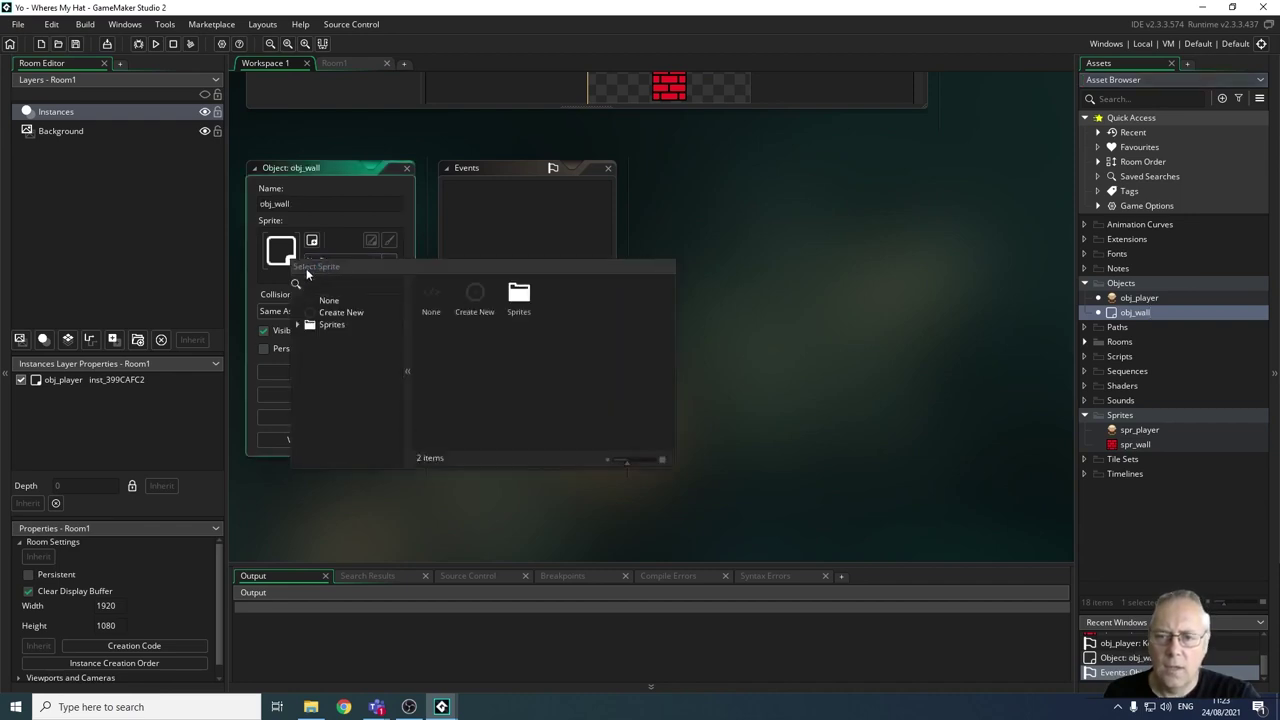
double_click(518, 295)
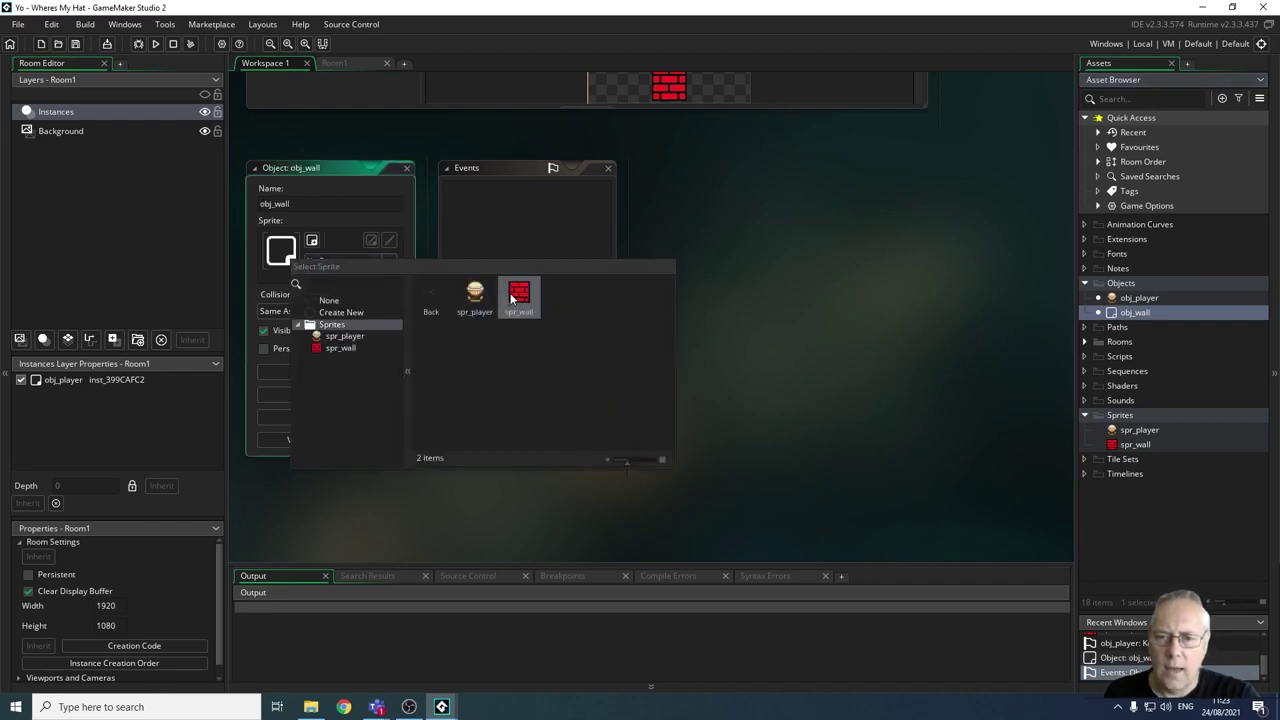
left_click(516, 298)
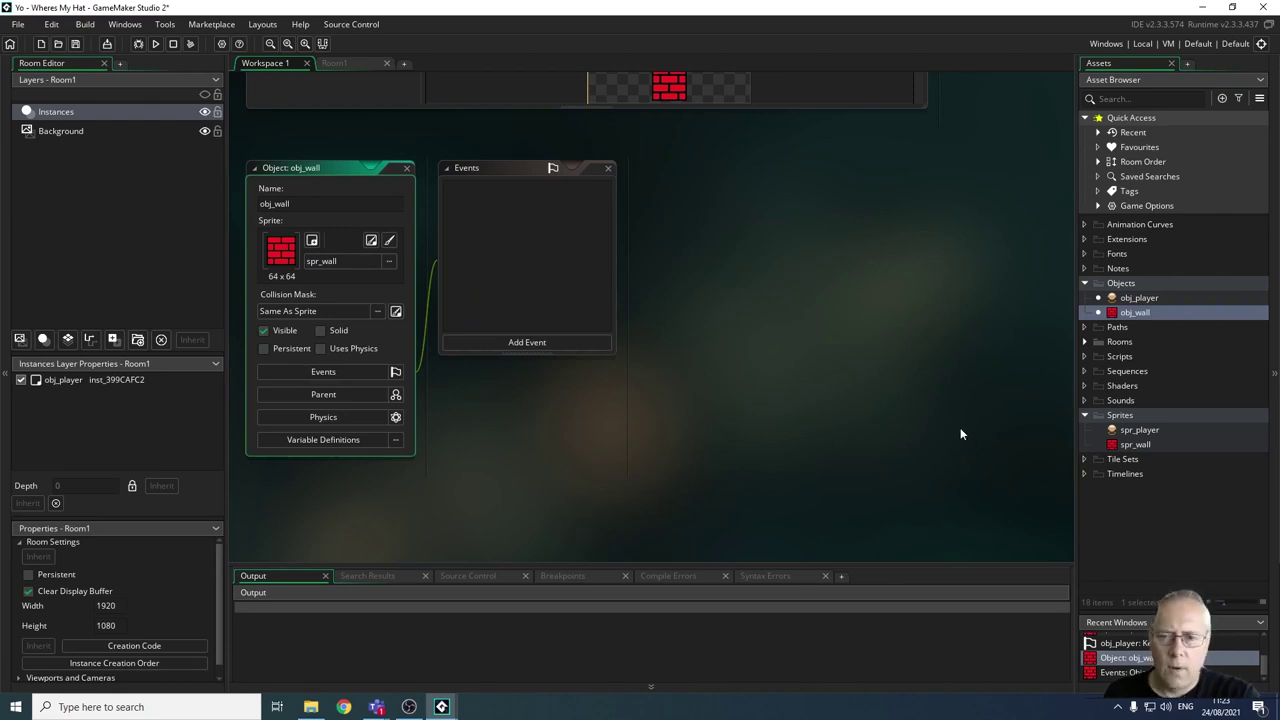
left_click(1084, 342)
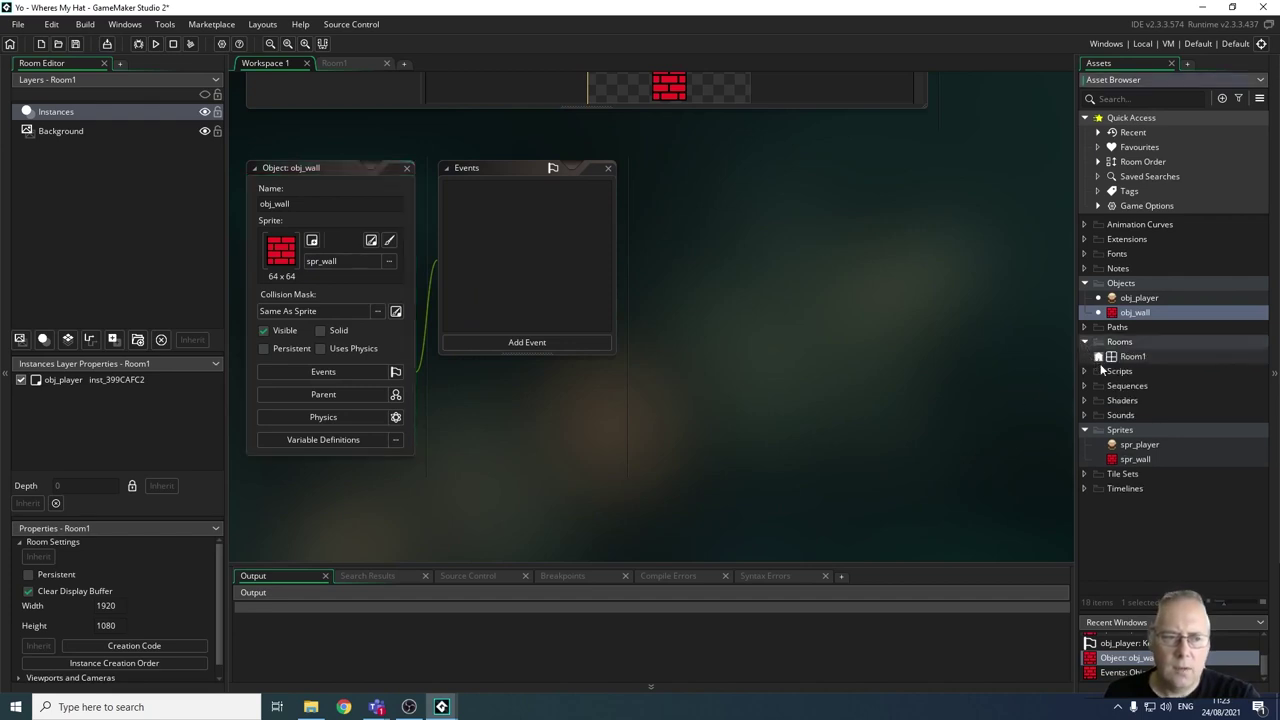
Open Room1, zoom out to the whole room, and drop an obj_wall instance at the top-left.
double_click(1120, 358)
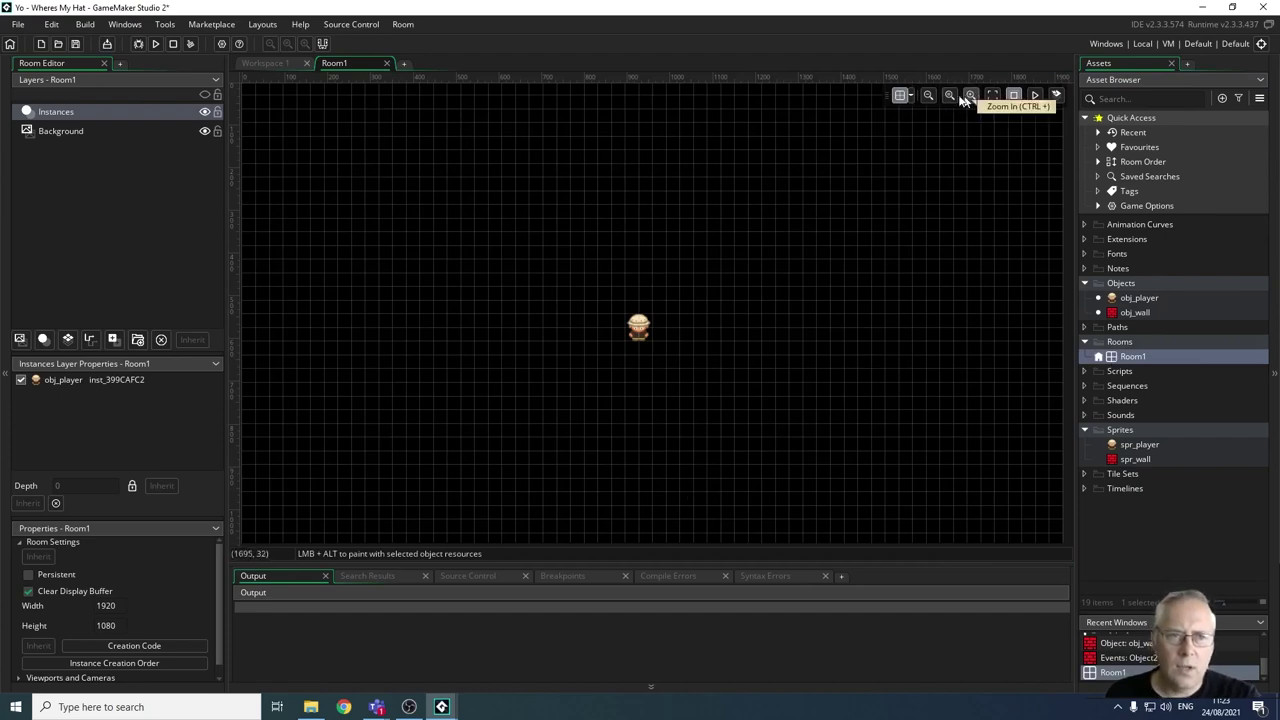
left_click(926, 96)
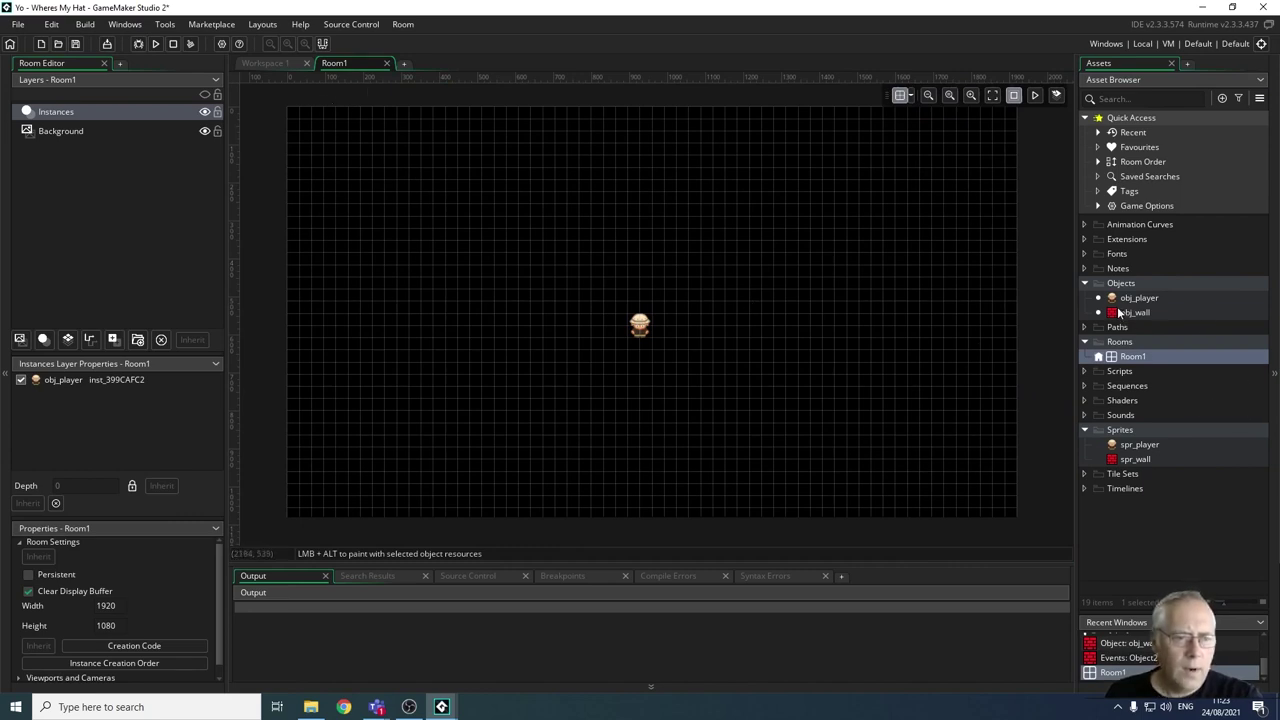
left_click_drag(1118, 316, 298, 116)
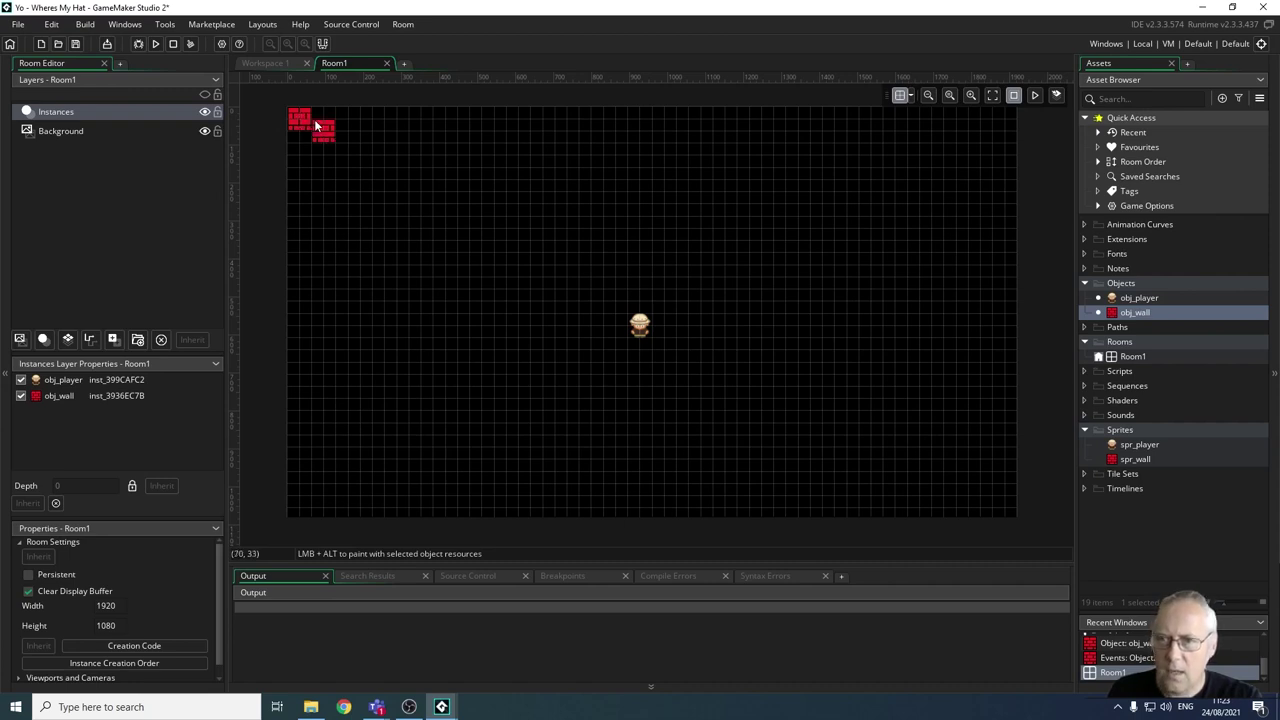
Paint obj_wall bricks across Room1's top edge, replacing the first short attempt.
mouse_move(314, 118)
left_mouse_down("alt")
mouse_move(456, 138)
mouse_move(897, 128)
mouse_move(384, 111)
left_mouse_up("alt")
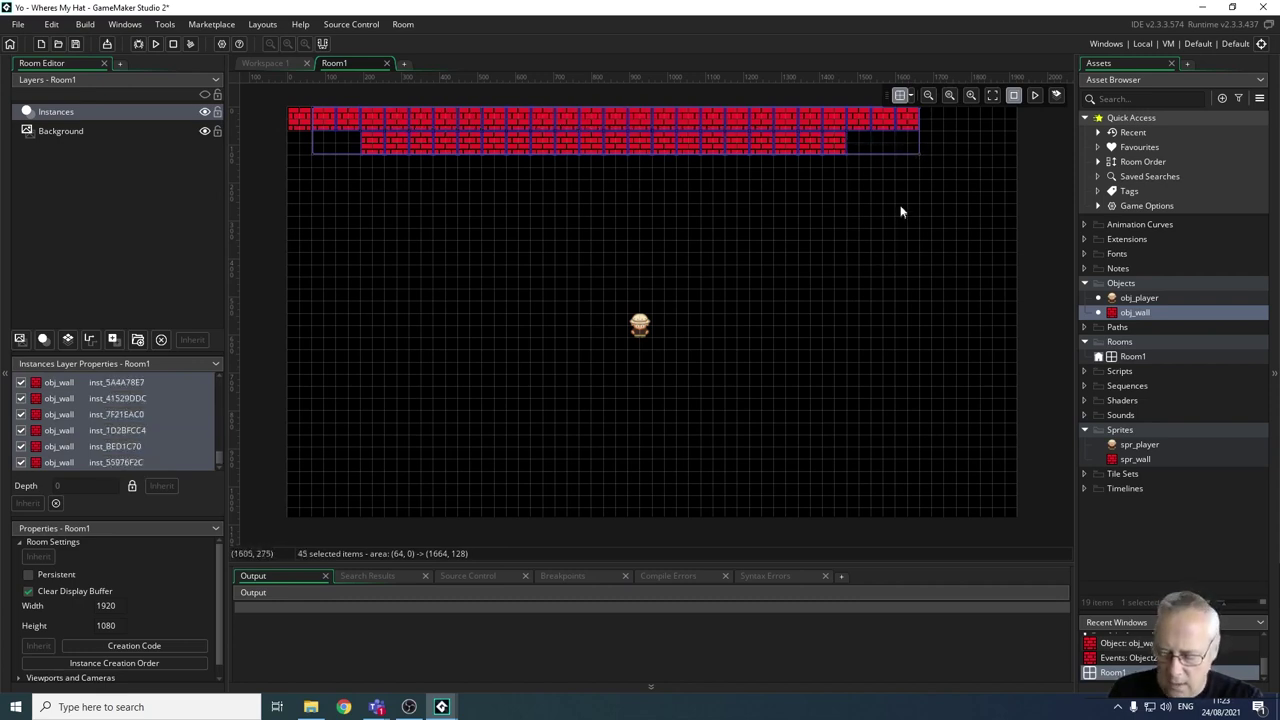
key("Delete")
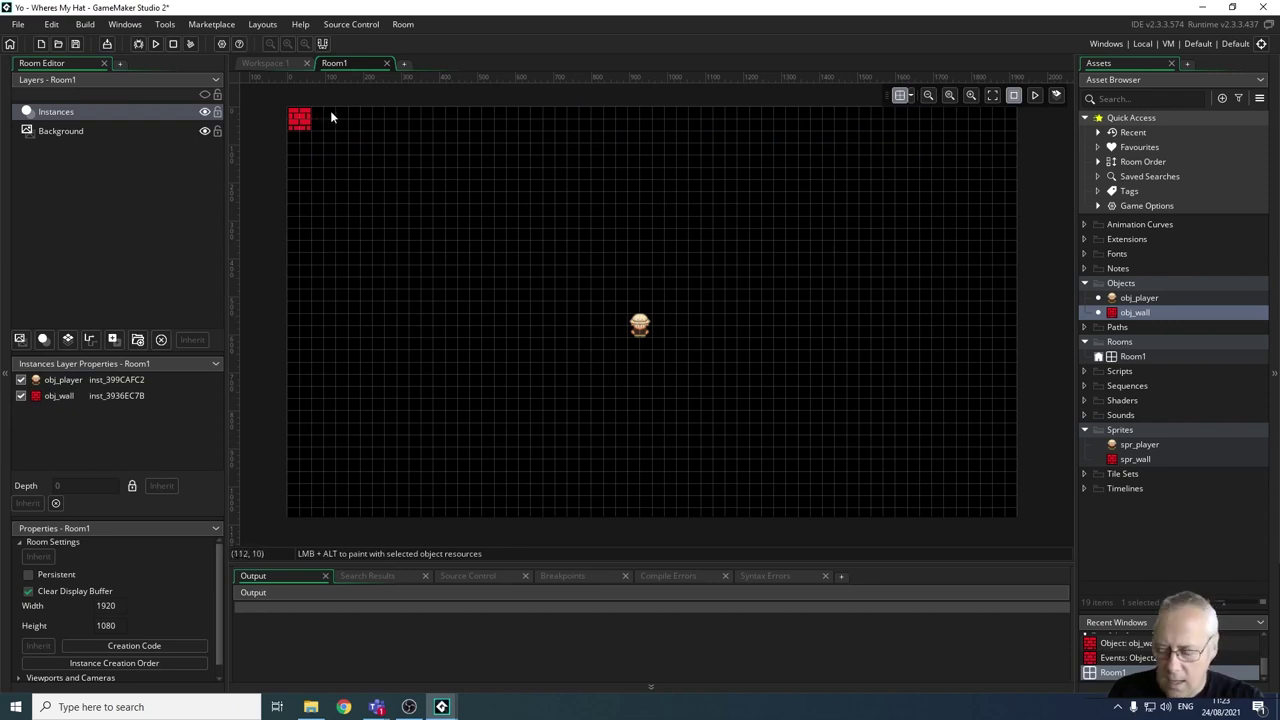
mouse_move(316, 119)
left_mouse_down("alt")
mouse_move(571, 135)
mouse_move(987, 120)
left_mouse_up("alt")
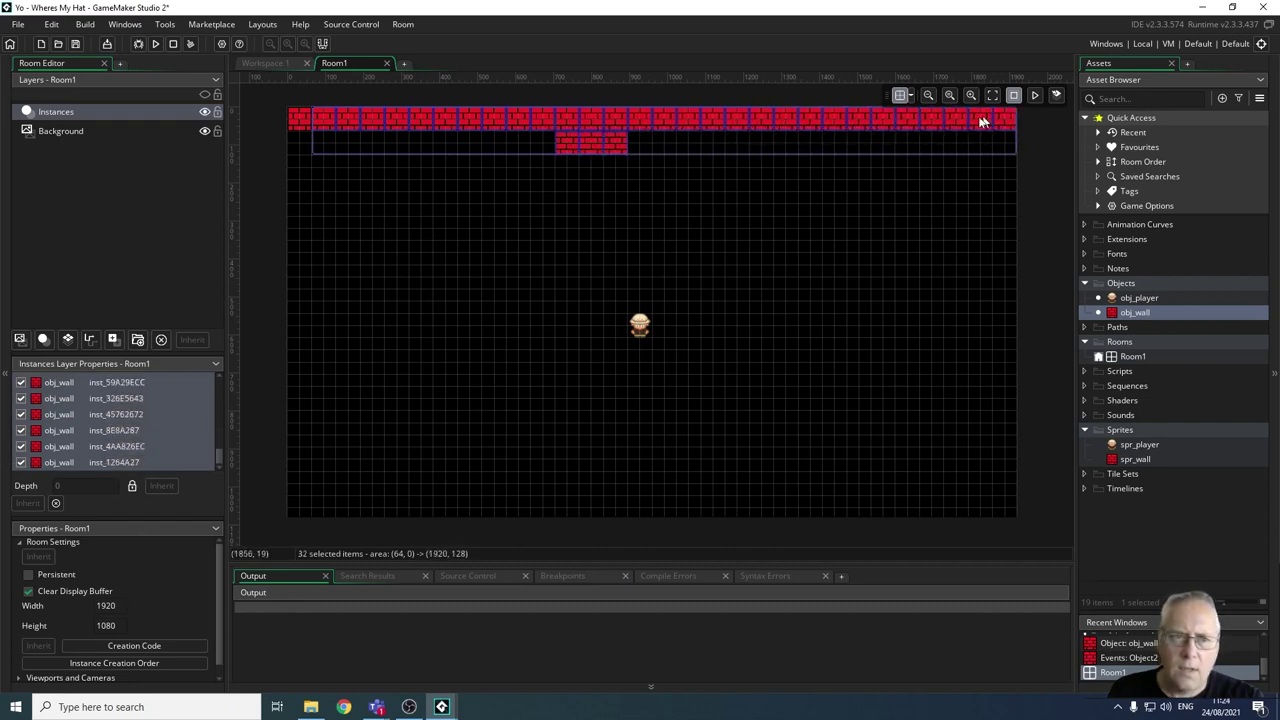
left_click(650, 187)
Delete the three stray wall bricks below the top row.
left_click(620, 150)
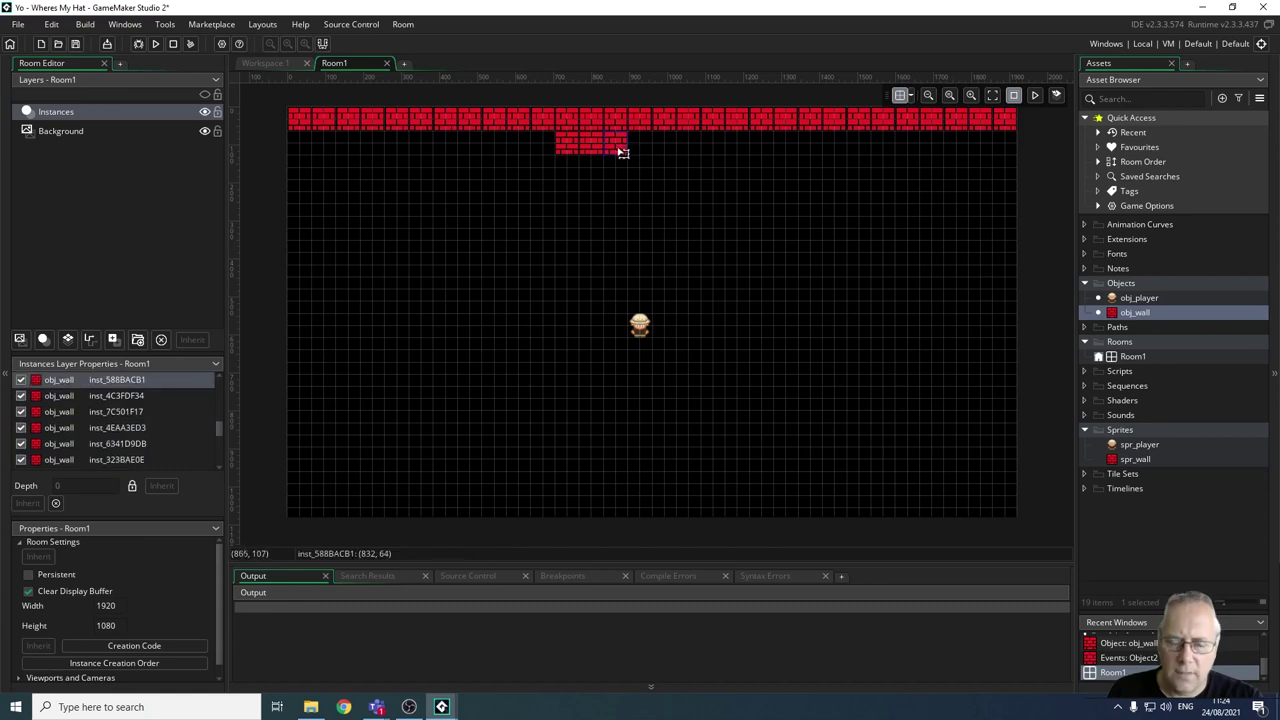
key("Delete")
left_click(568, 147)
key("Delete")
left_click(591, 147)
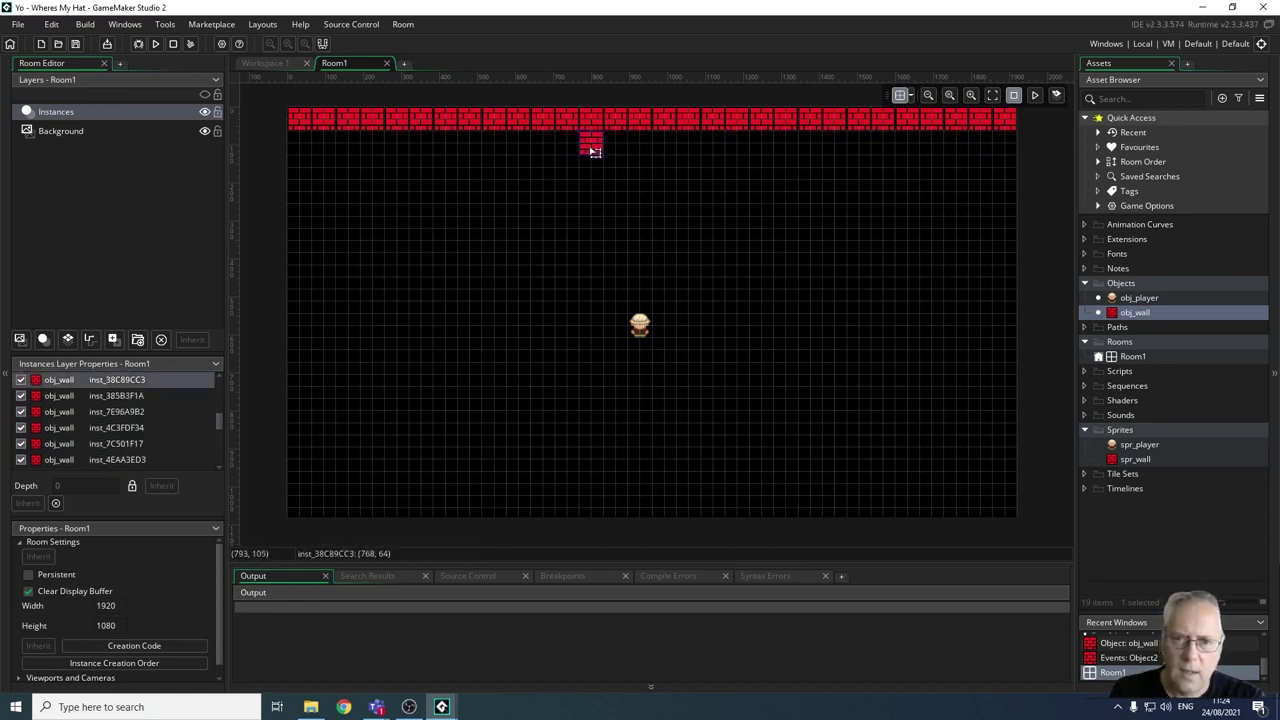
key("Delete")
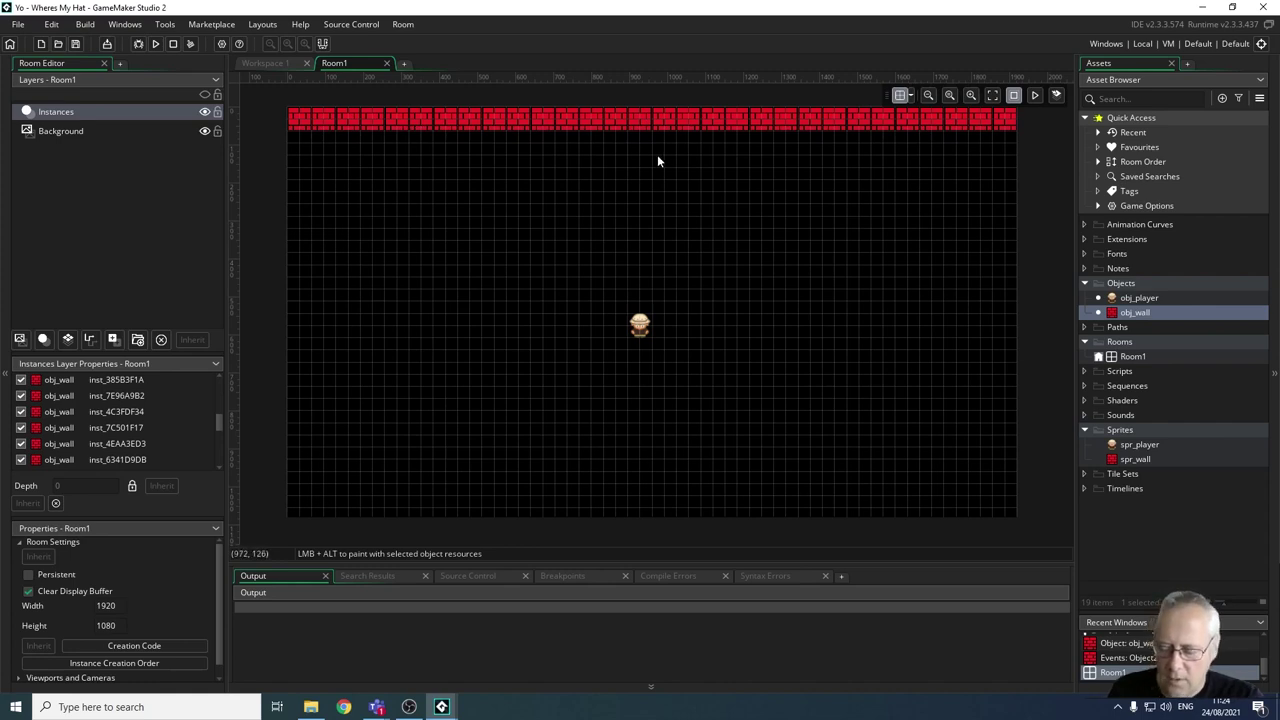
Undo the earlier walls and repaint a row of obj_wall along the top.
key("ctrl+z")
key("ctrl+z")
key("ctrl+z")
key("ctrl+z")
key("ctrl+z")
key("ctrl+z")
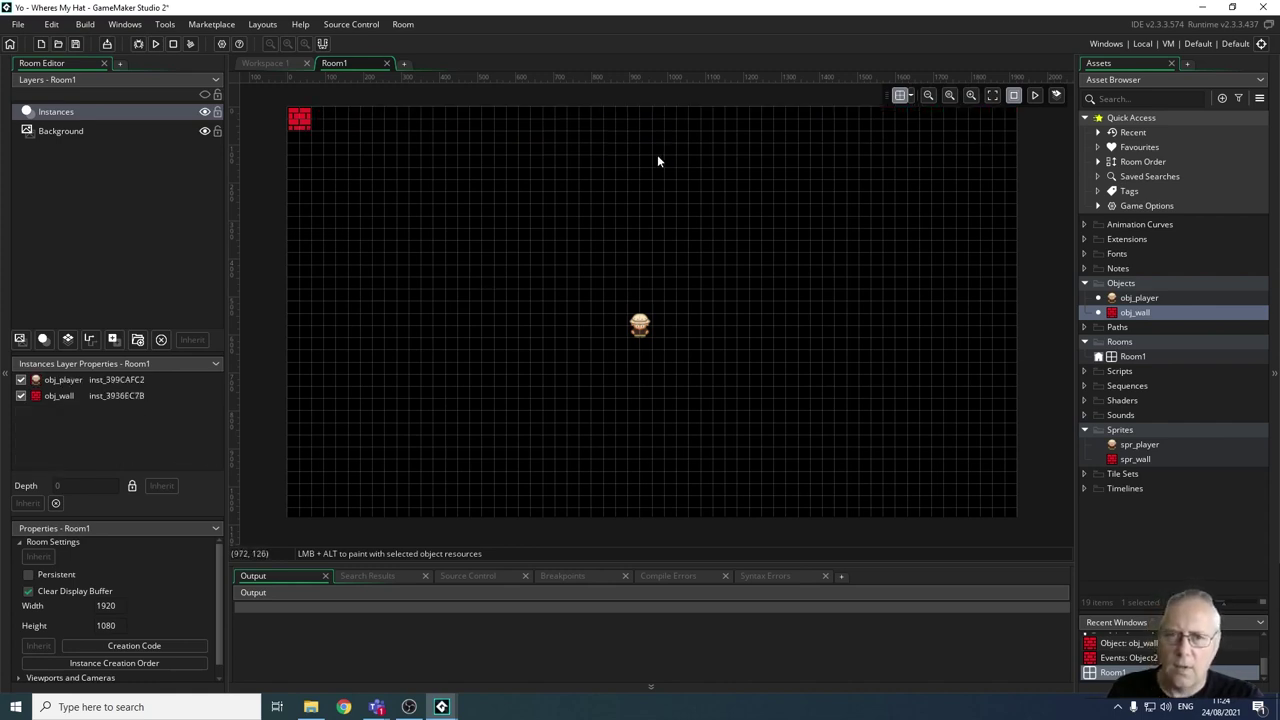
key("ctrl+z")
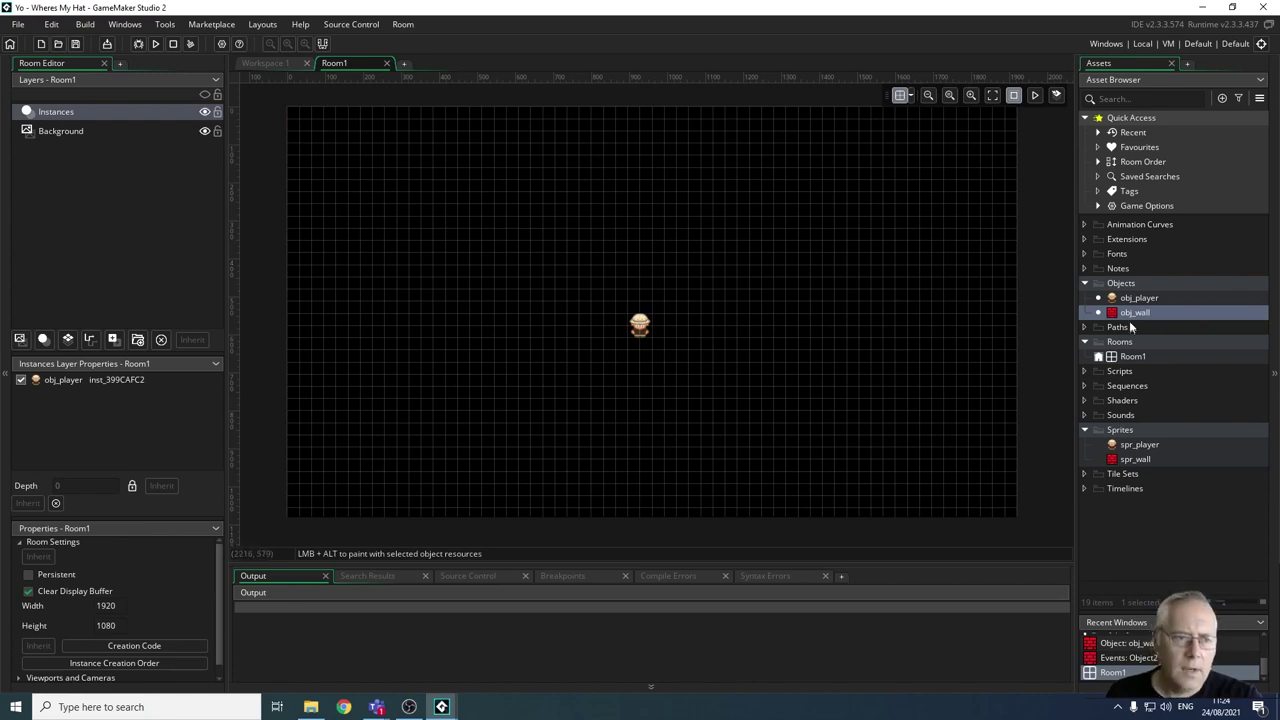
left_click_drag(1123, 315, 300, 157)
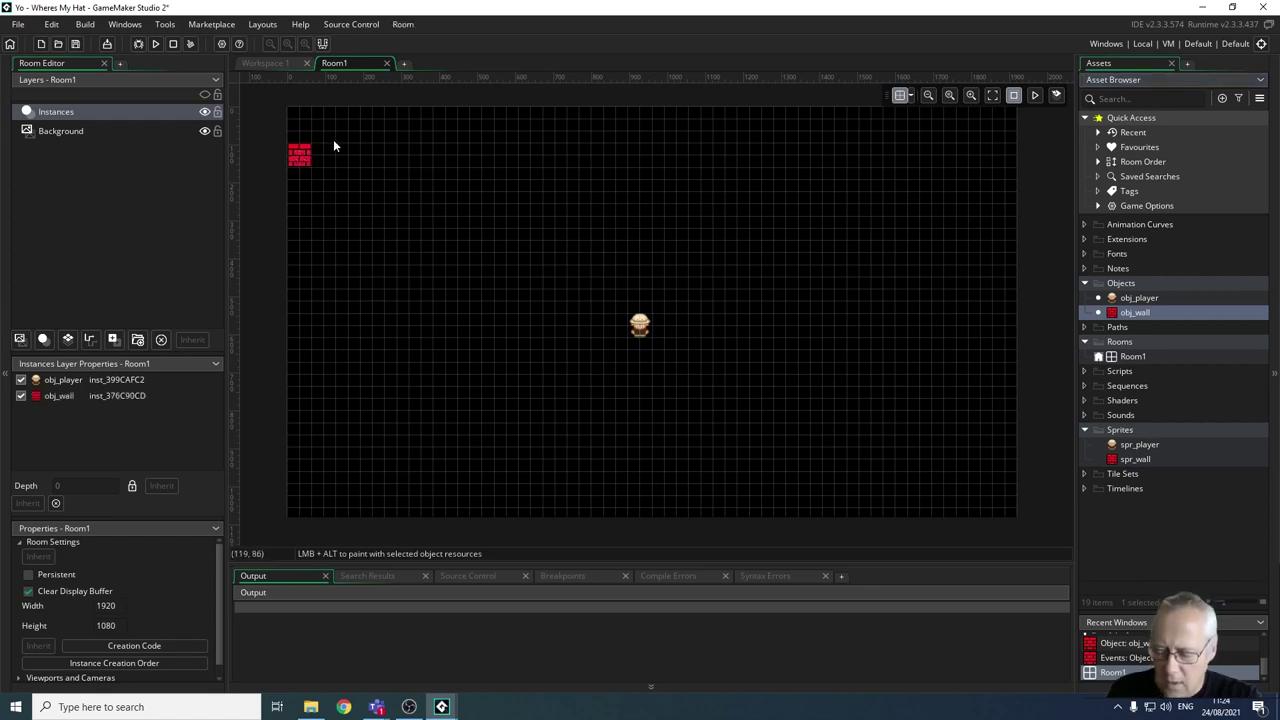
left_click_drag(323, 155, 831, 148, "alt")
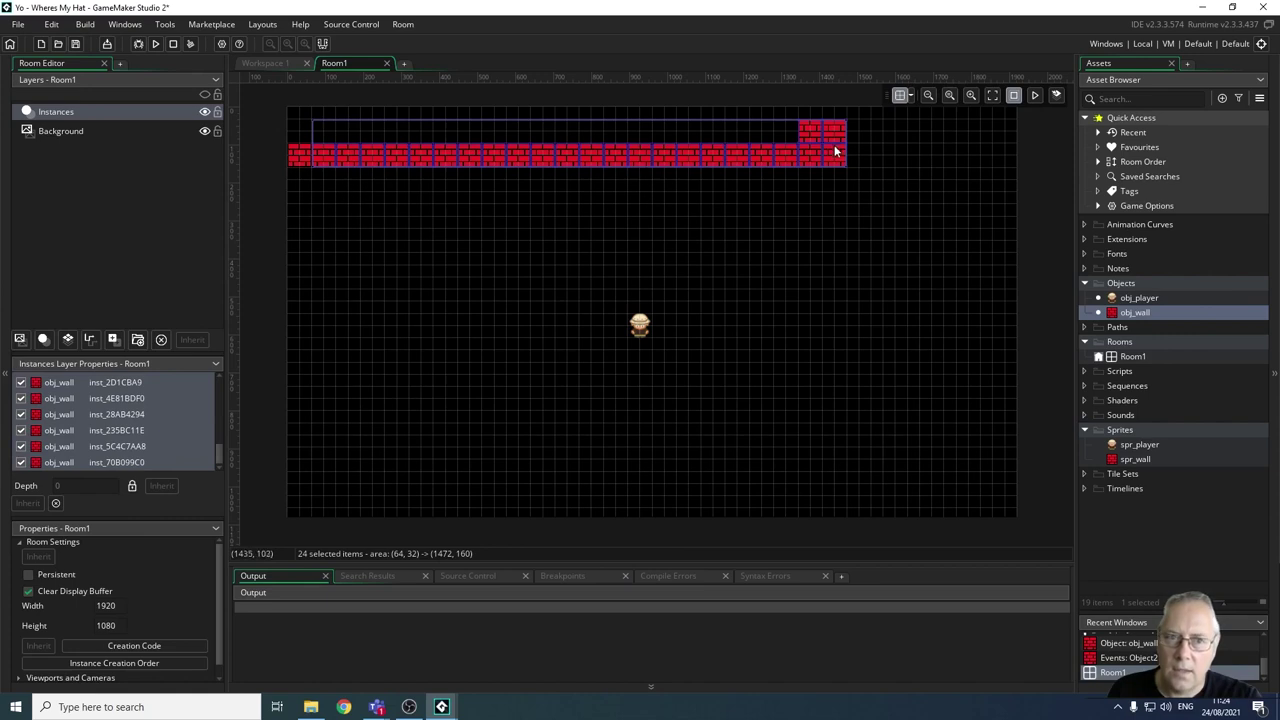
left_click(890, 141)
Delete the two bricks sticking above the top row and extend it to the right edge.
left_click(818, 128)
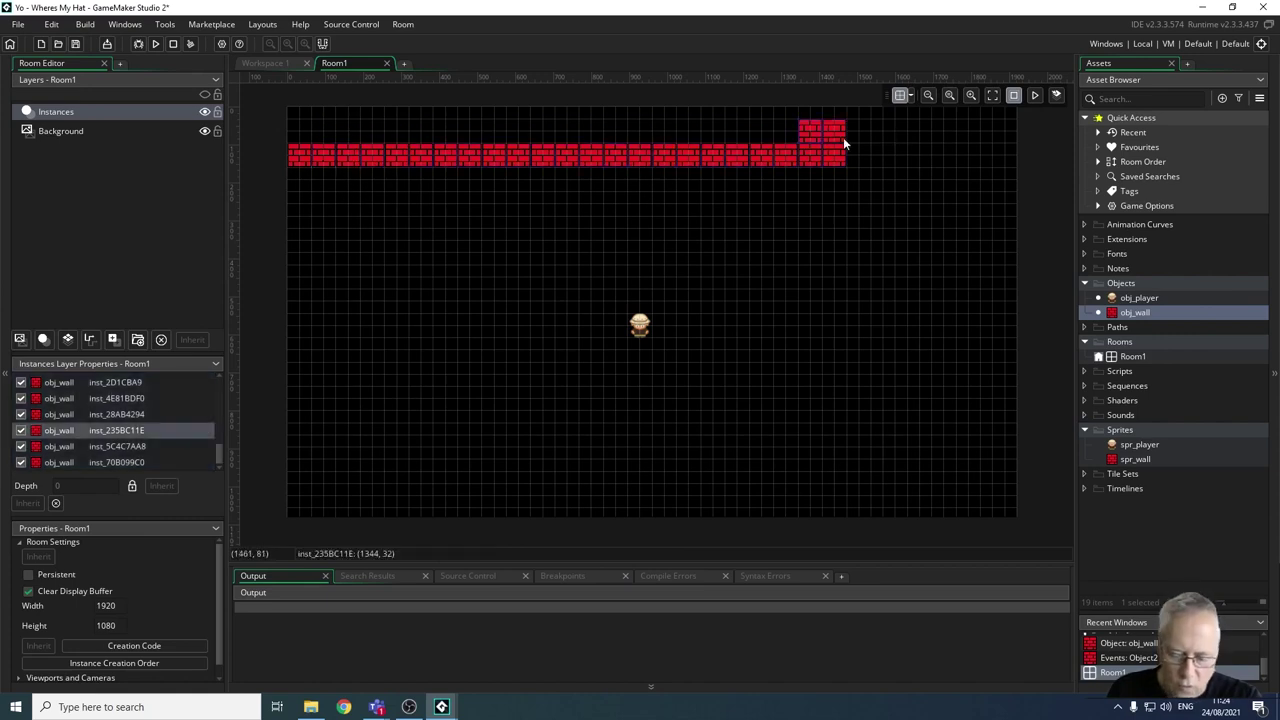
key("Delete")
left_click(834, 128)
key("Delete")
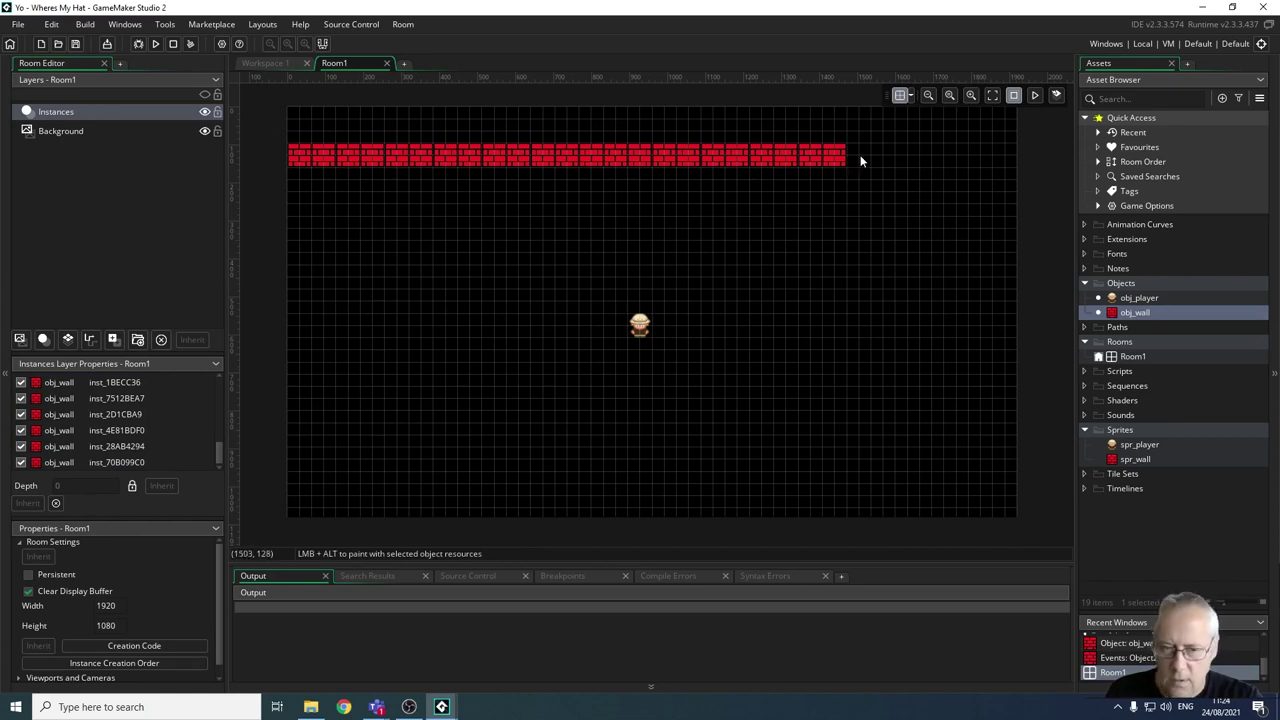
left_click(858, 154, "alt")
left_click_drag(866, 154, 993, 155, "alt")
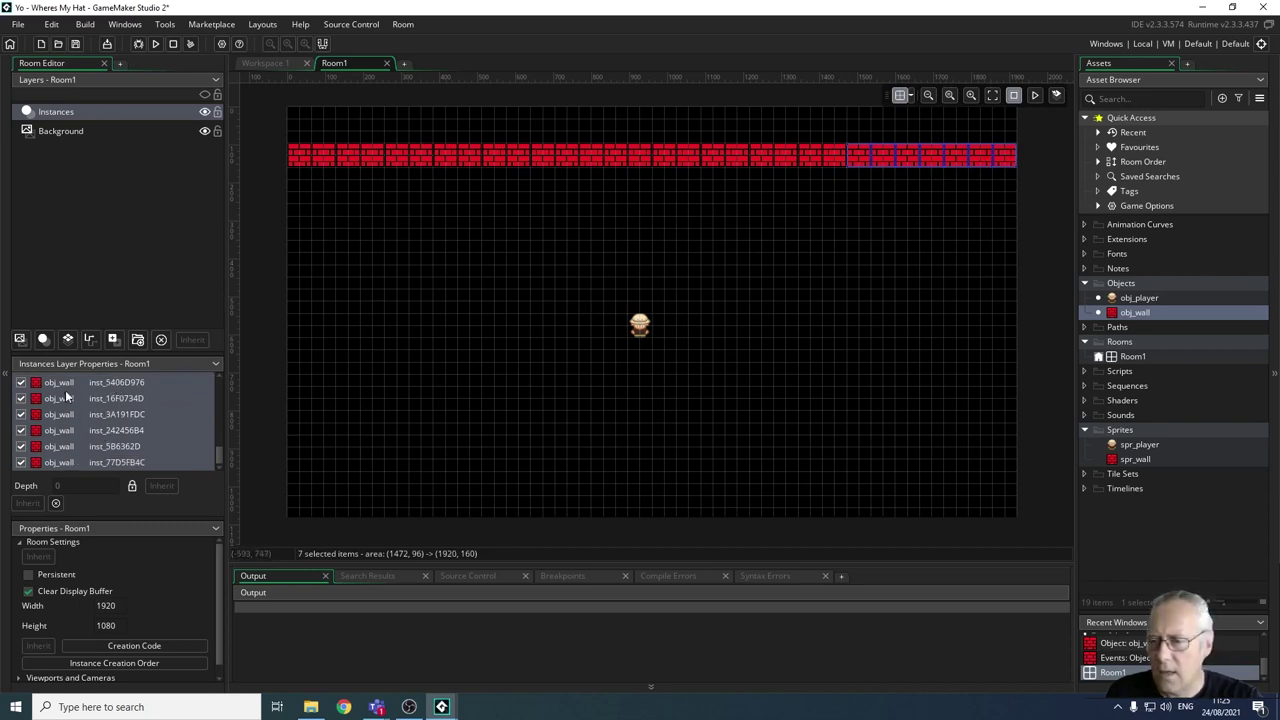
Paint a wall column down the left edge and remove the extra brick at its bottom.
left_click(300, 176, "alt")
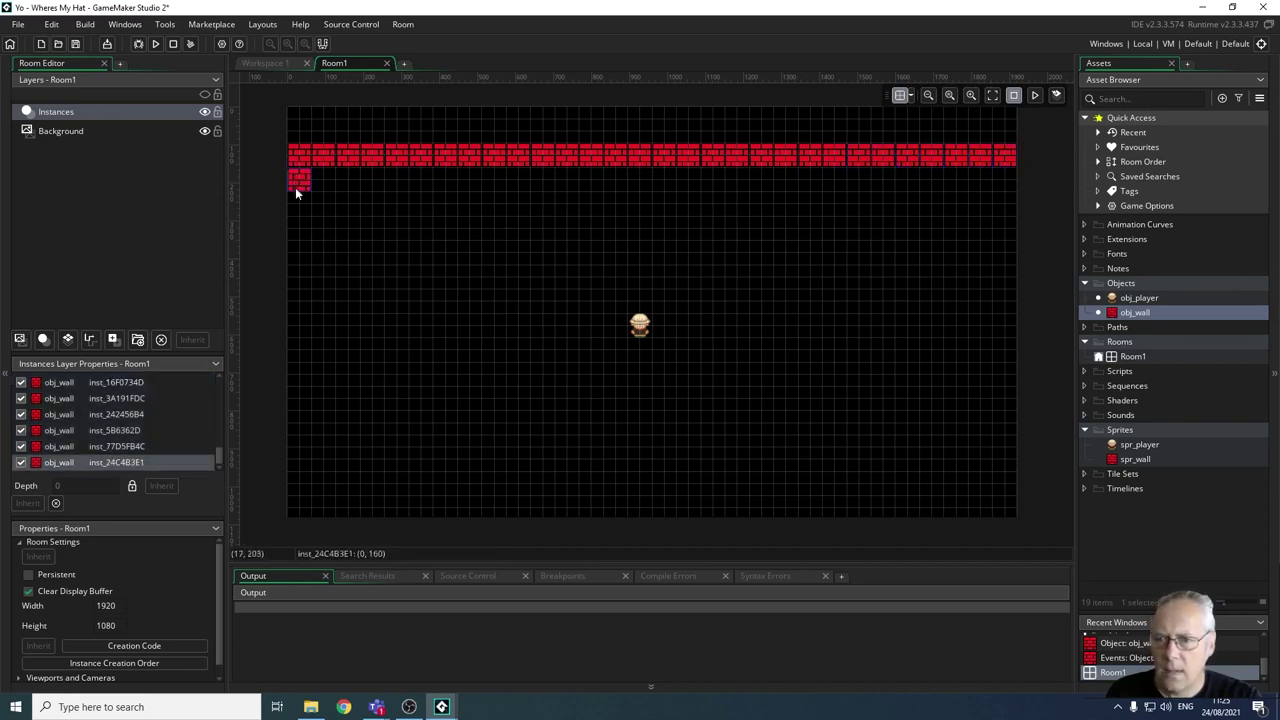
mouse_move(295, 187)
left_mouse_down("alt")
mouse_move(306, 508)
mouse_move(321, 508)
left_mouse_up("alt")
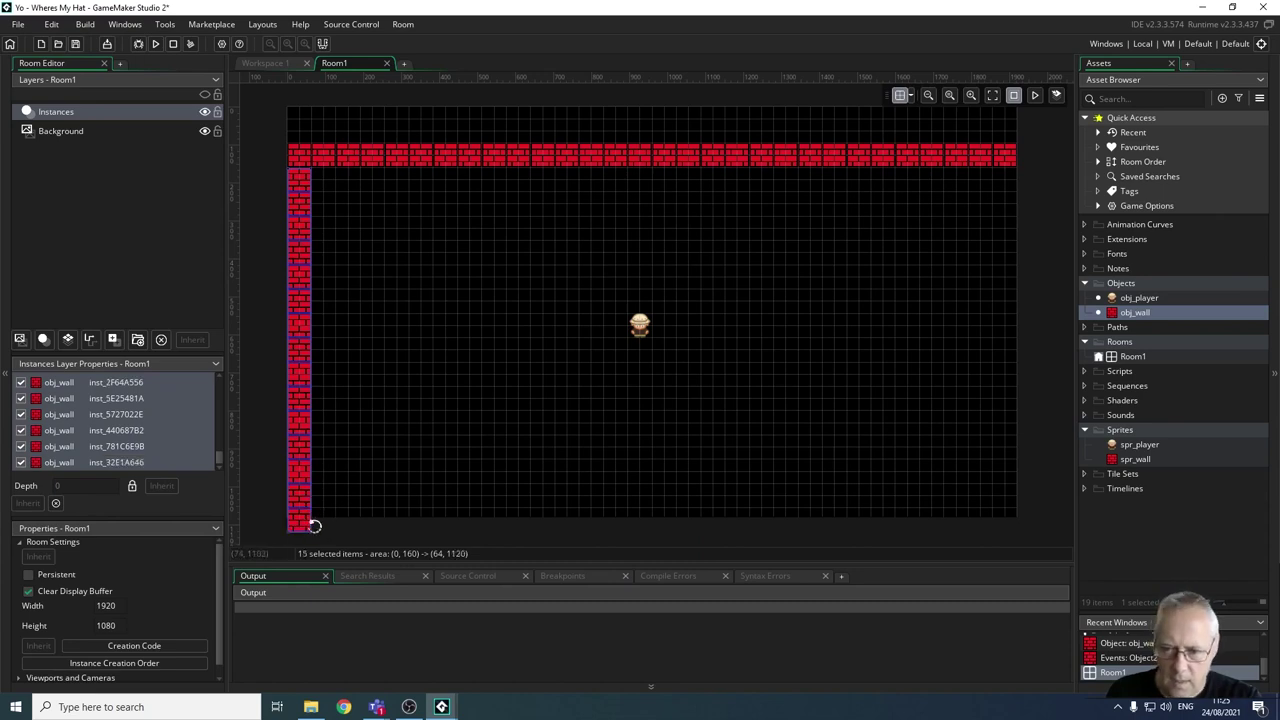
left_click(346, 514)
left_click(306, 520)
key("Delete")
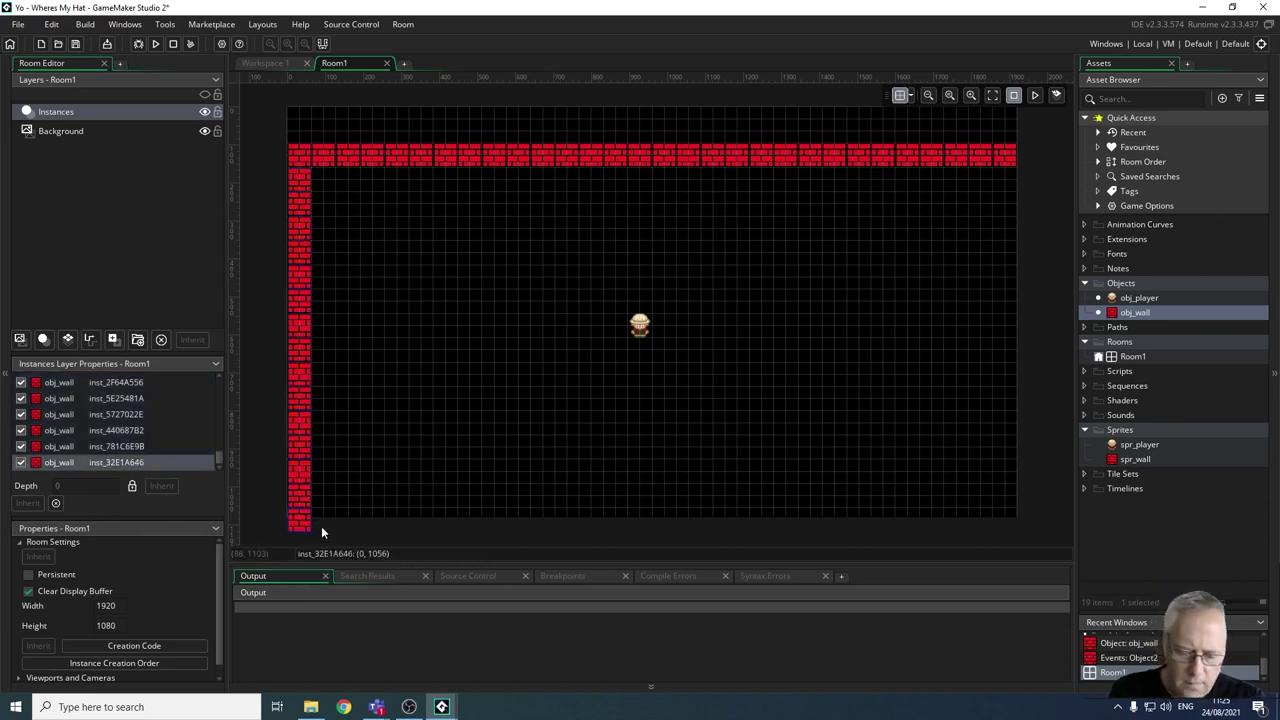
left_click(321, 526)
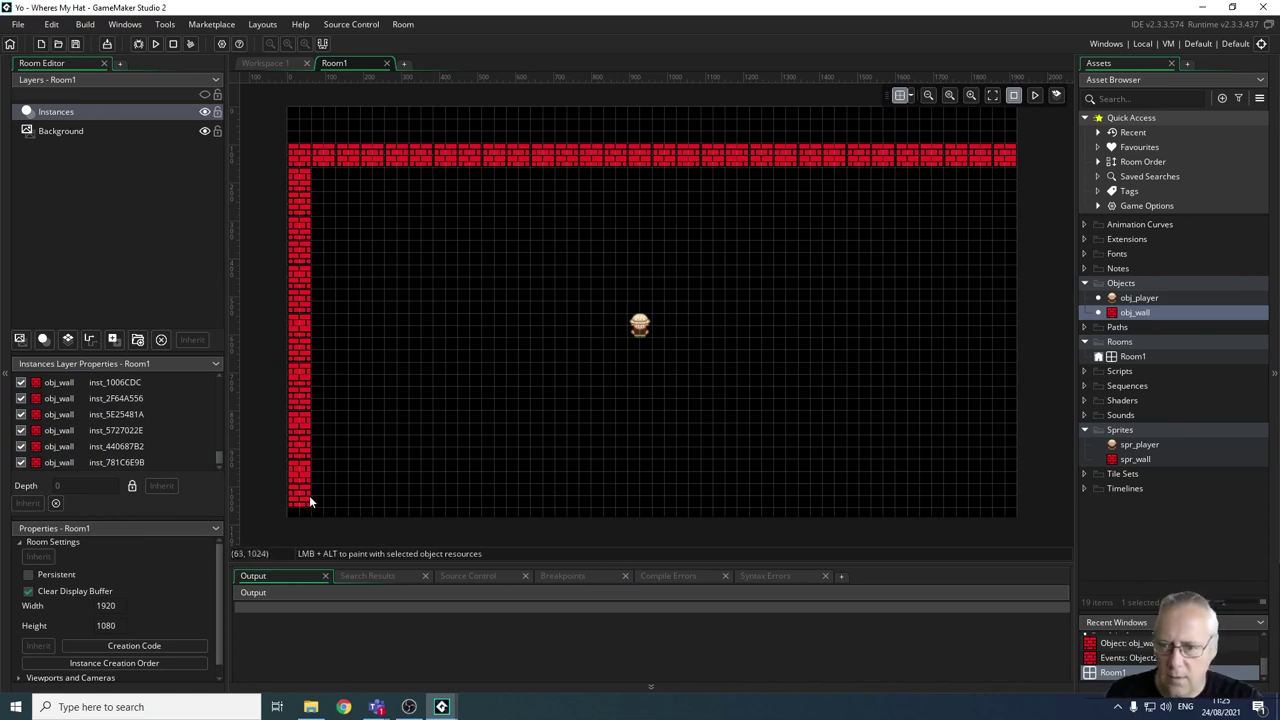
Paint the bottom wall row and the right-edge column, undoing an accidental shift right.
left_click(316, 497, "alt")
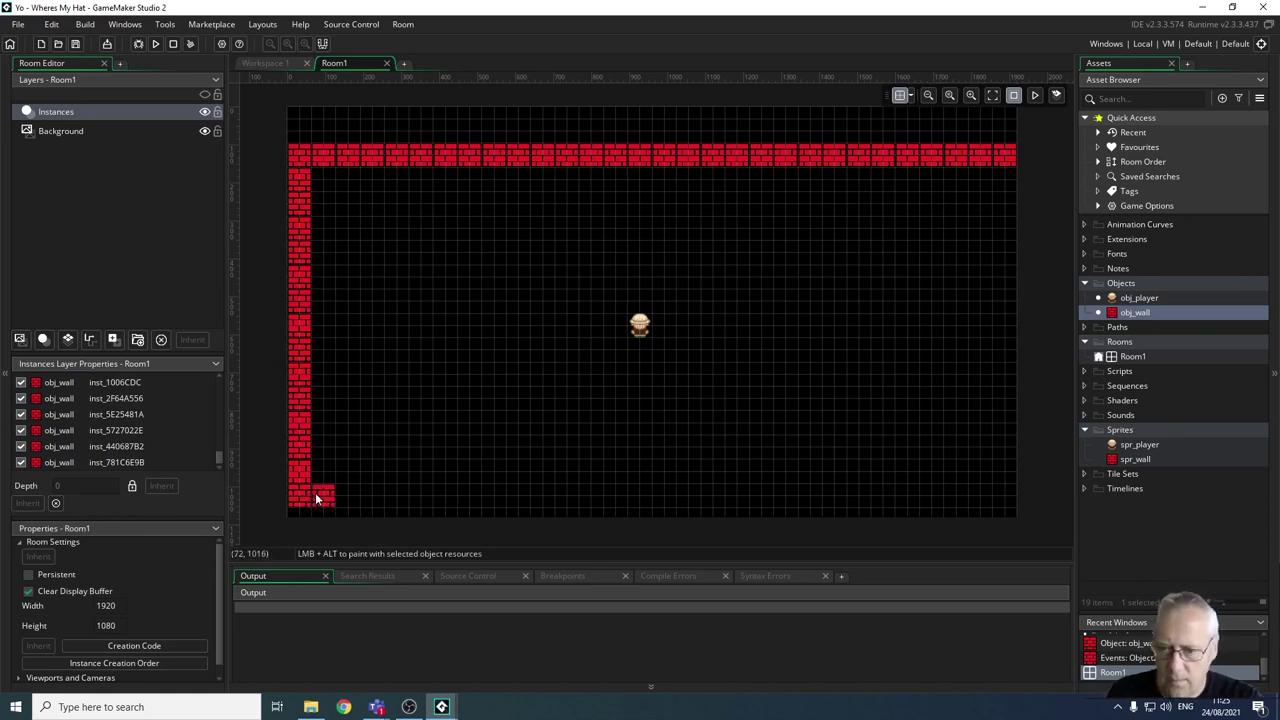
left_click_drag(316, 497, 784, 495, "alt")
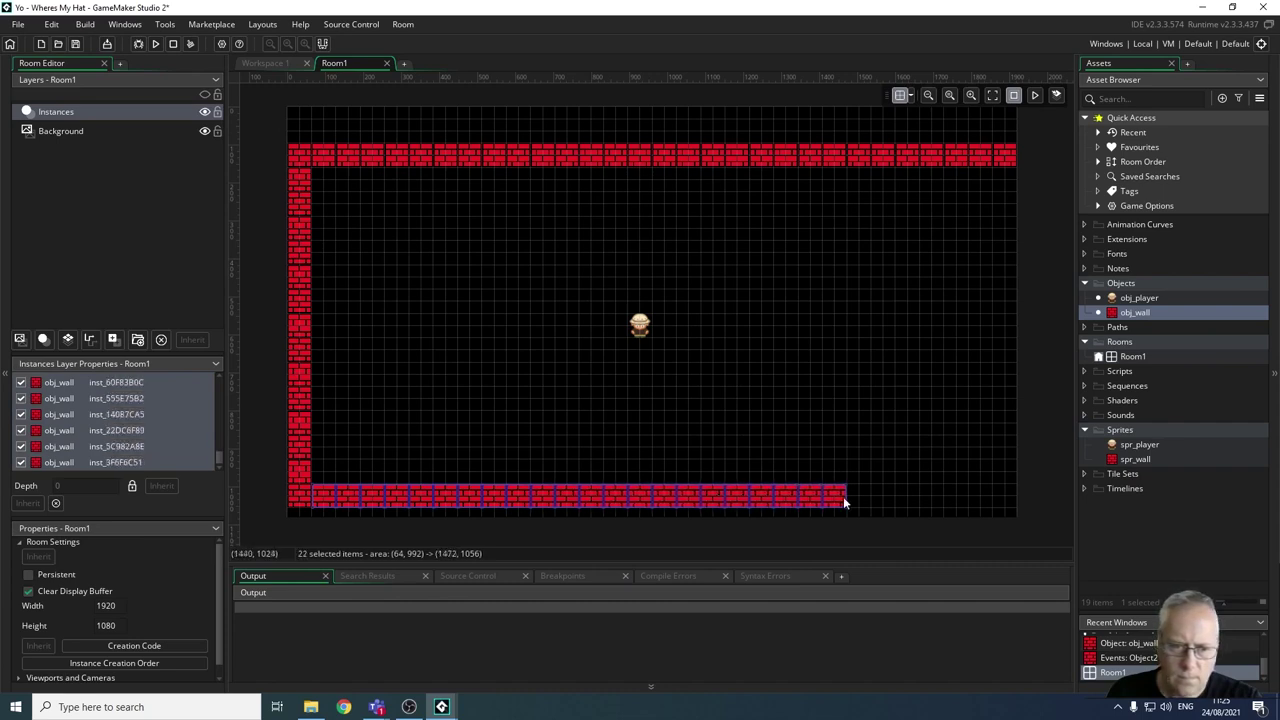
mouse_move(845, 502)
left_mouse_down("alt")
mouse_move(1004, 497)
mouse_move(1012, 218)
mouse_move(1017, 191)
mouse_move(1043, 196)
left_mouse_up("alt")
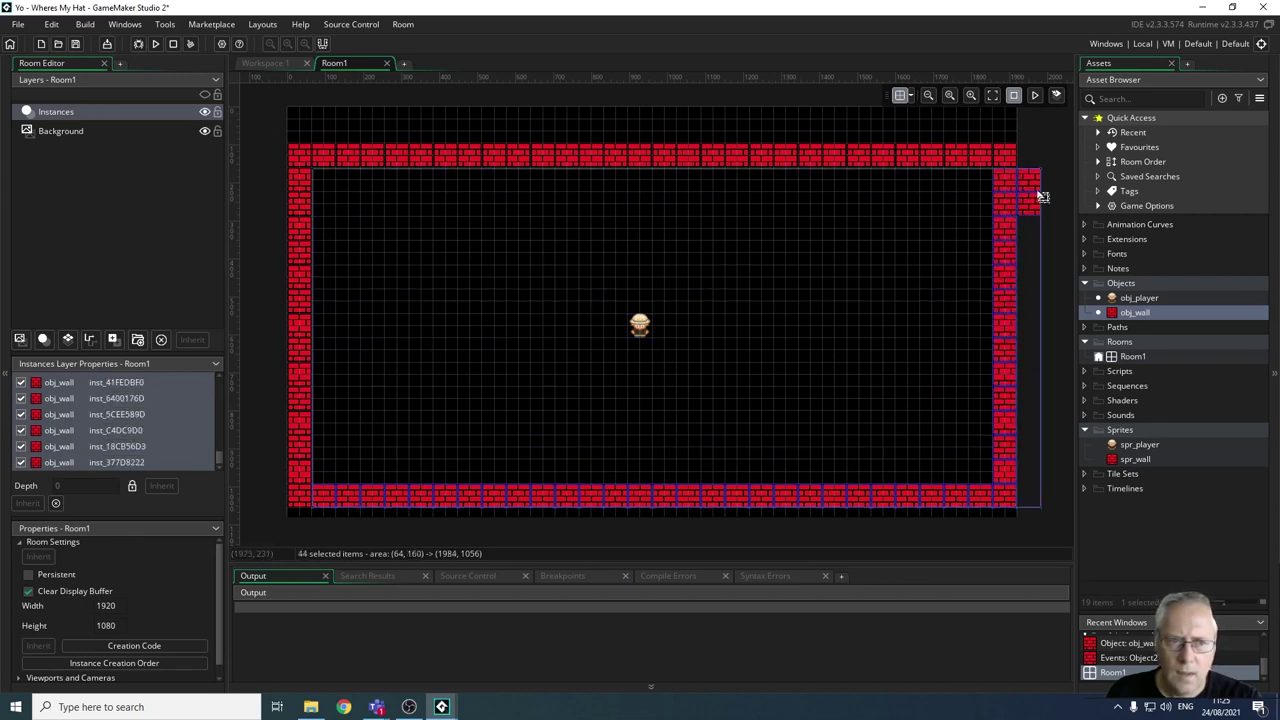
key("Right")
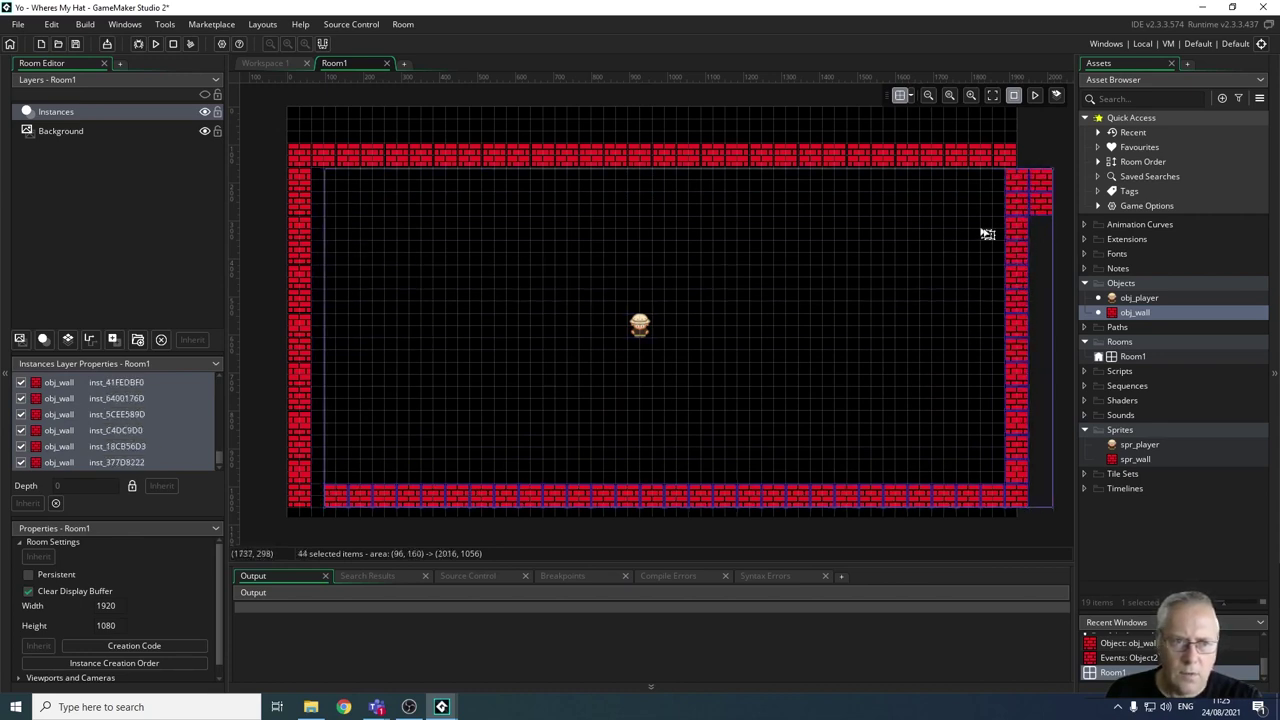
left_click(1038, 152)
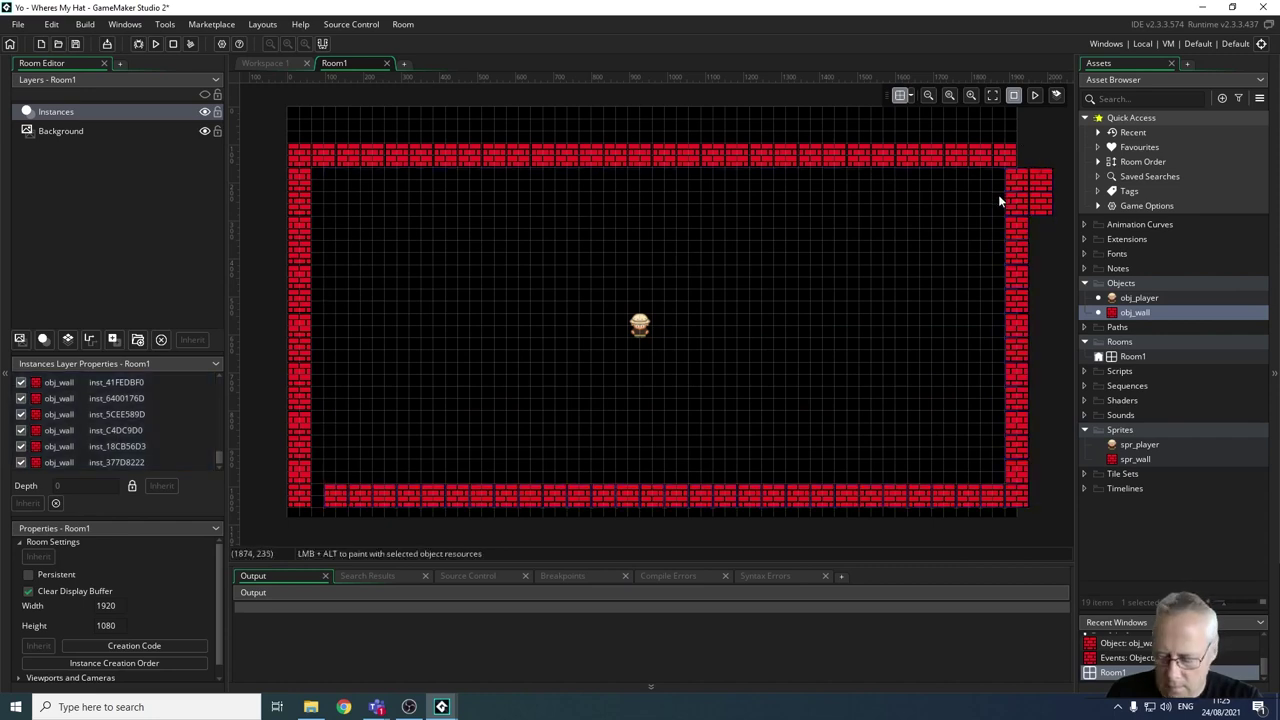
key("ctrl+z")
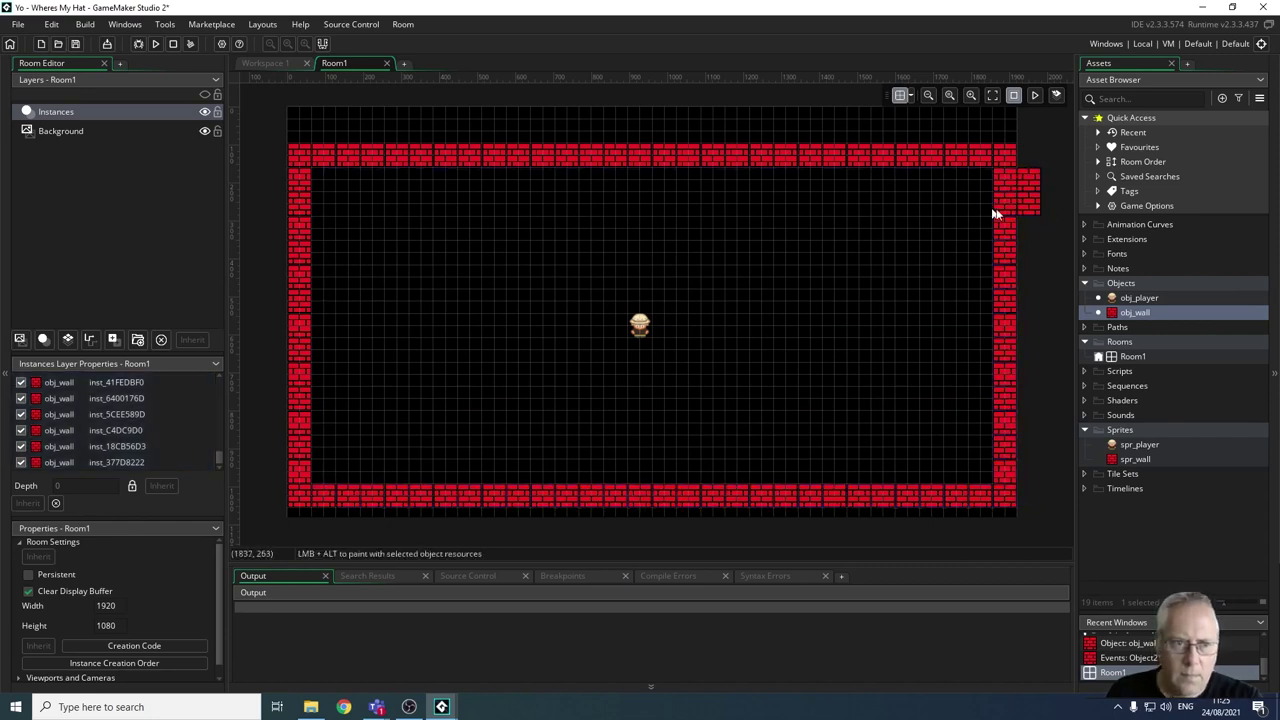
Delete the two stray wall blocks near the top-right corner.
left_click(1027, 188)
key("Delete")
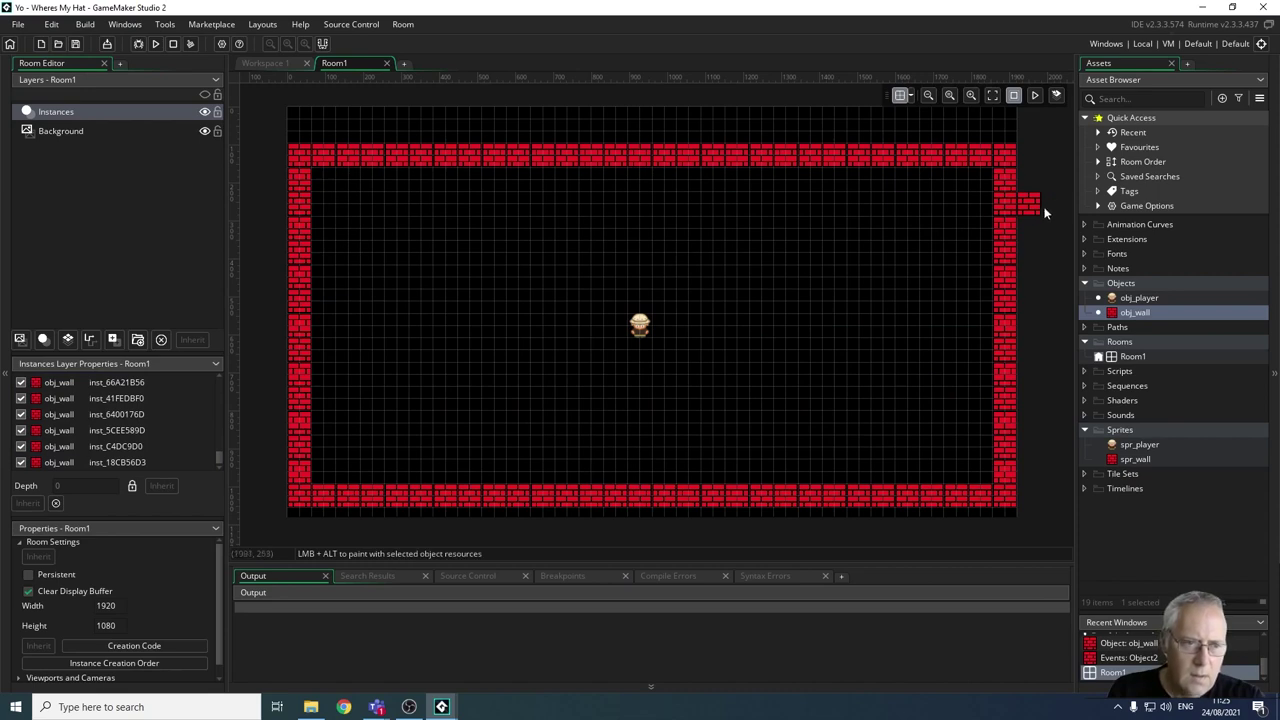
left_click(1030, 205)
key("Delete")
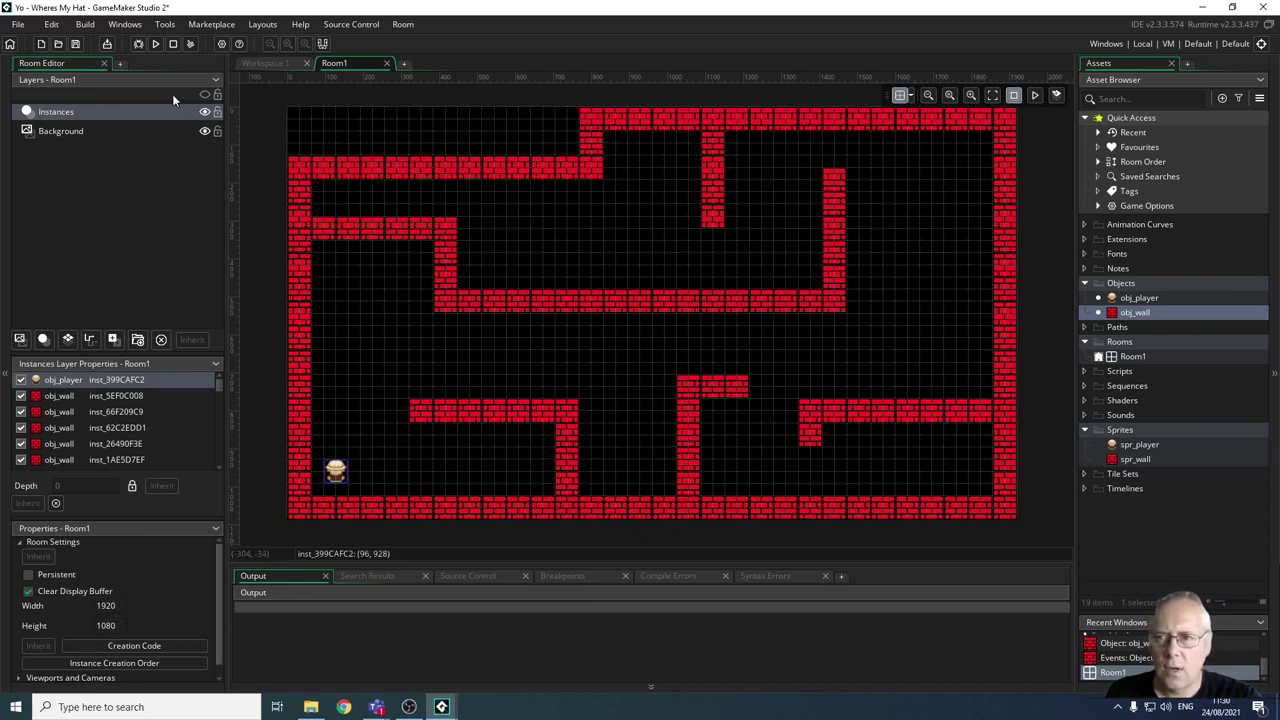
Run the game to launch the brick maze in its own window.
left_click(156, 46)
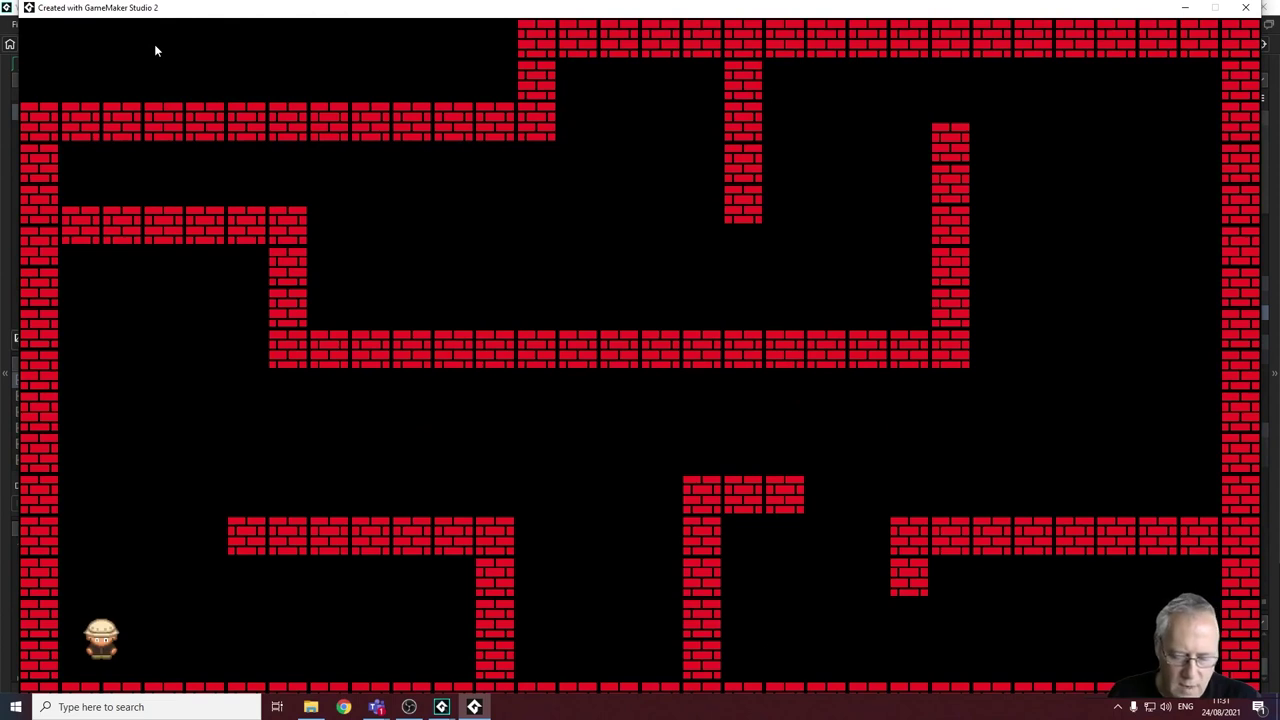
Walk the player up and right across the maze with the arrow keys.
key("Up")
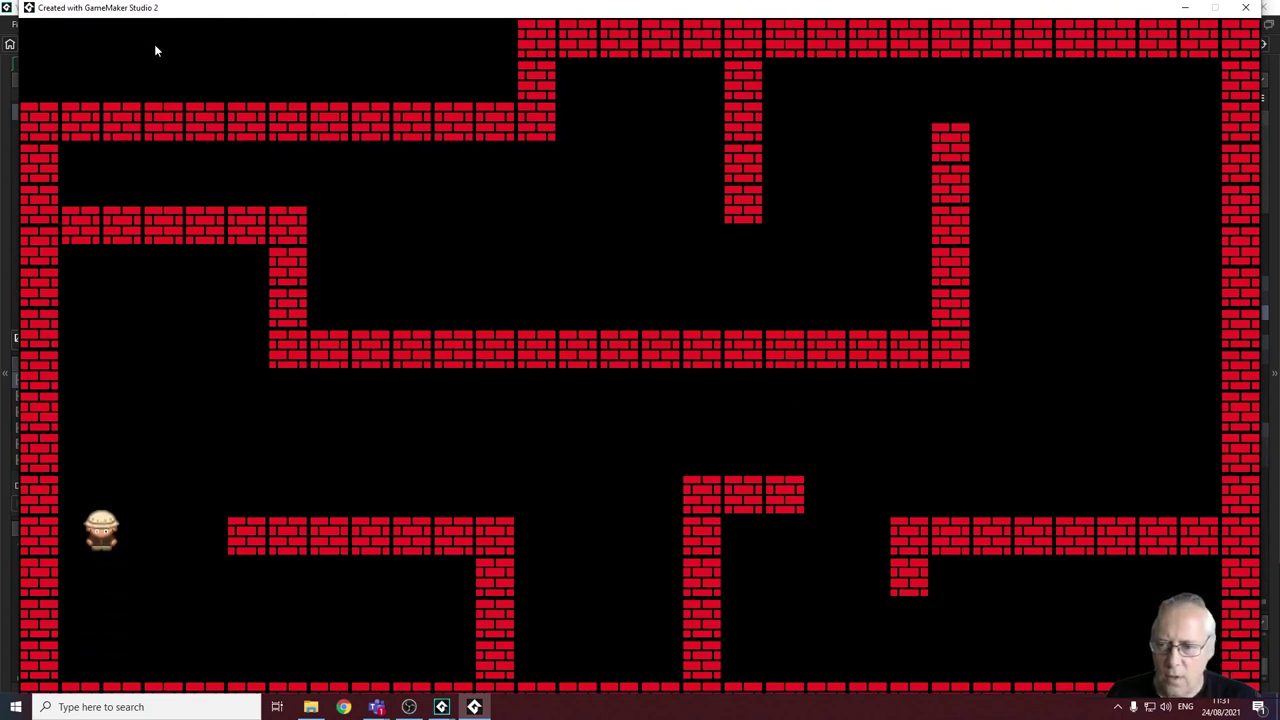
key("Right")
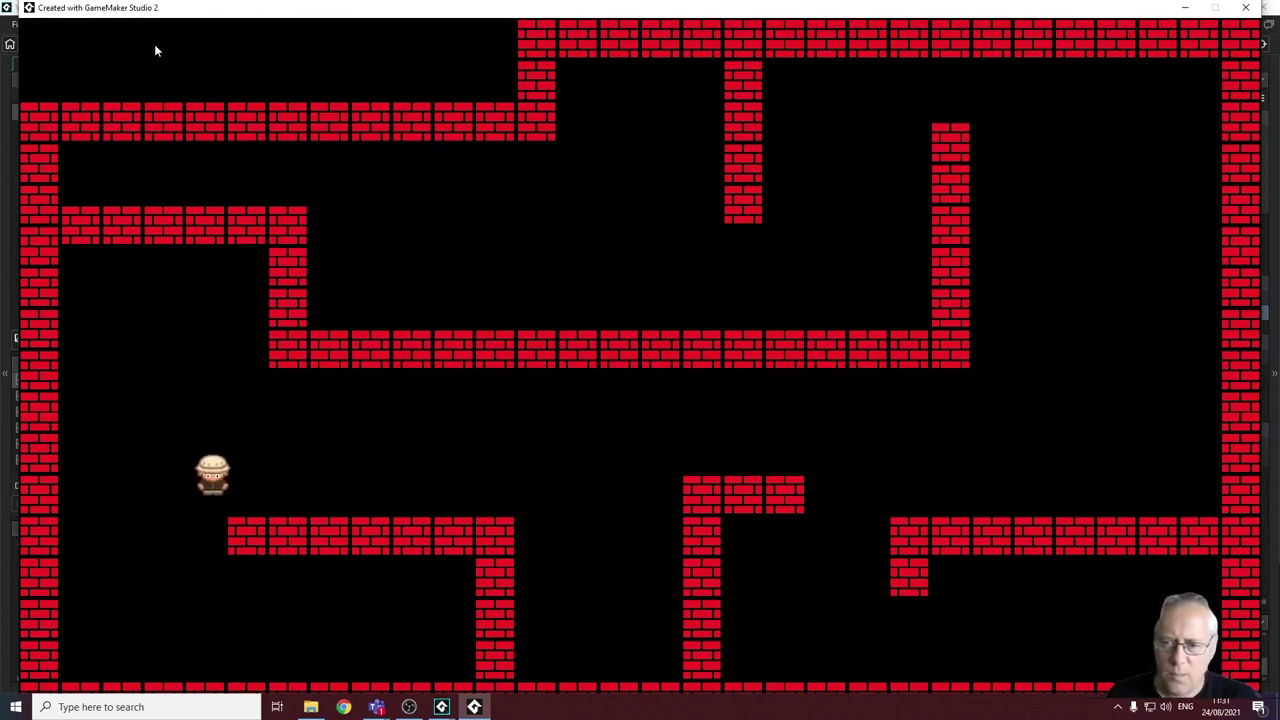
key("Right")
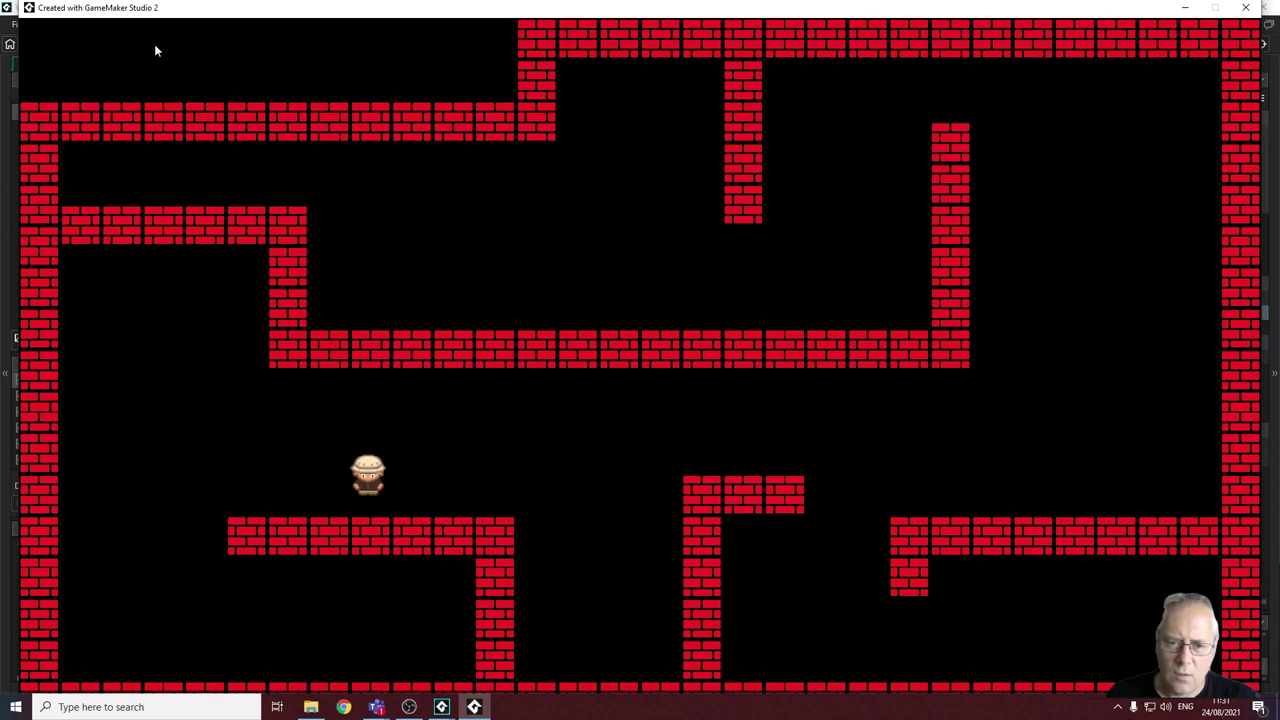
key("Right")
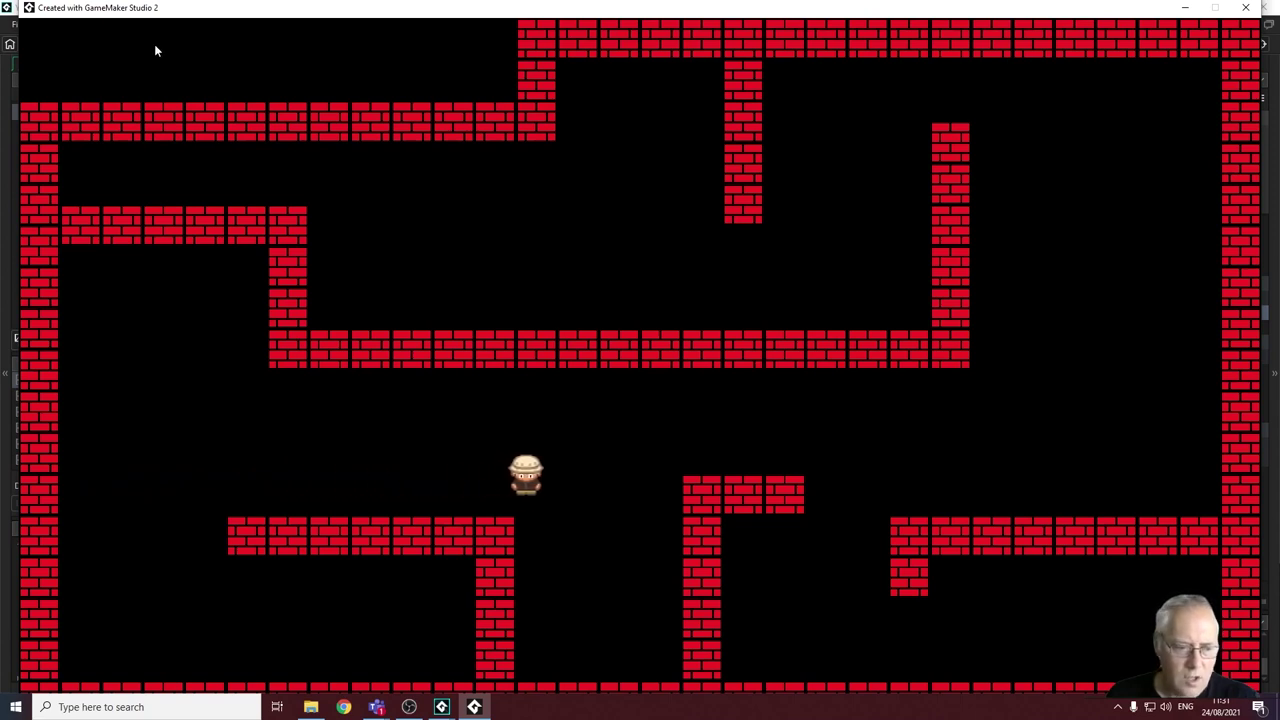
key("Down")
key("Right")
key("Up")
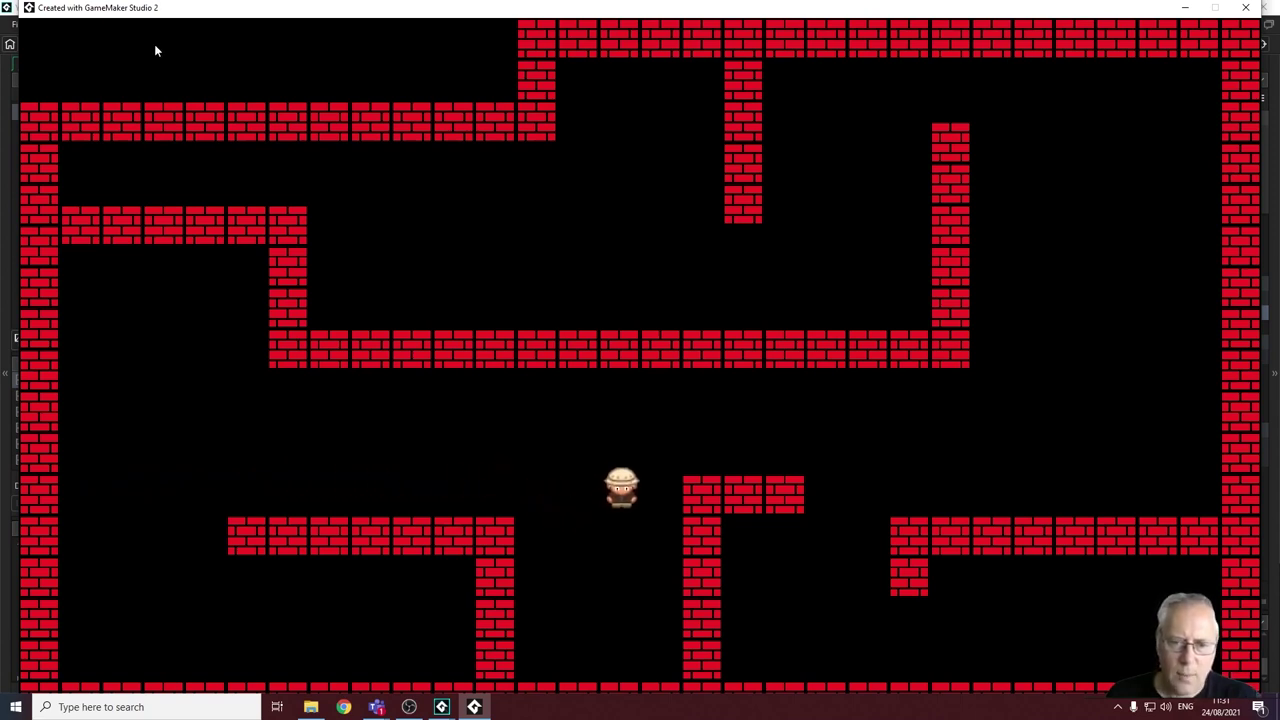
key("Right")
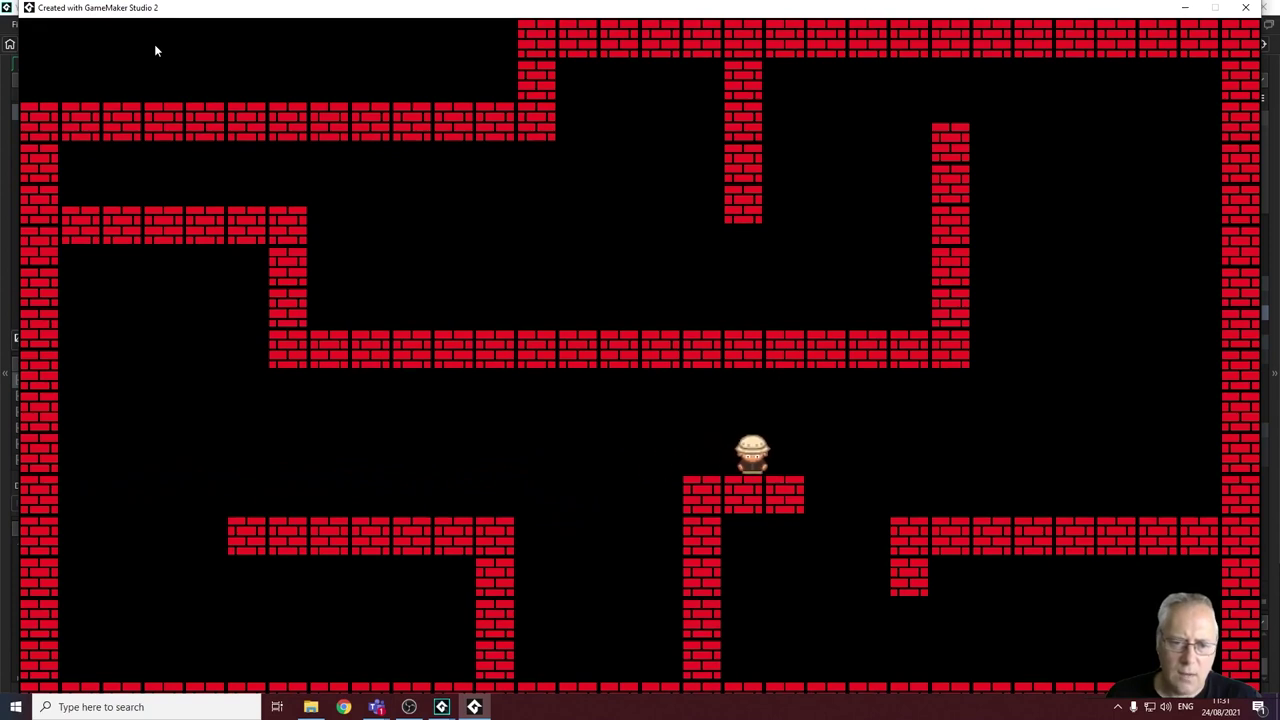
key("Right")
Walk the player back left, up, then left and down toward the bottom of the maze.
key("Left")
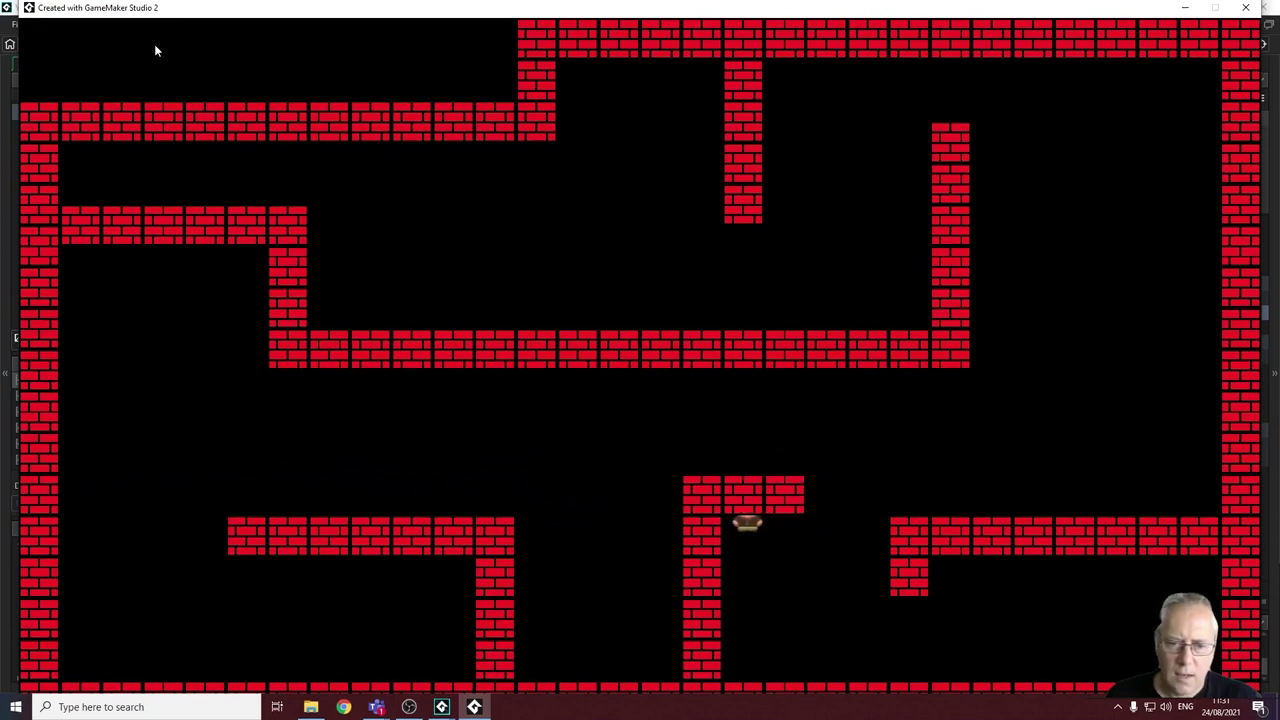
key("Left")
key("Up")
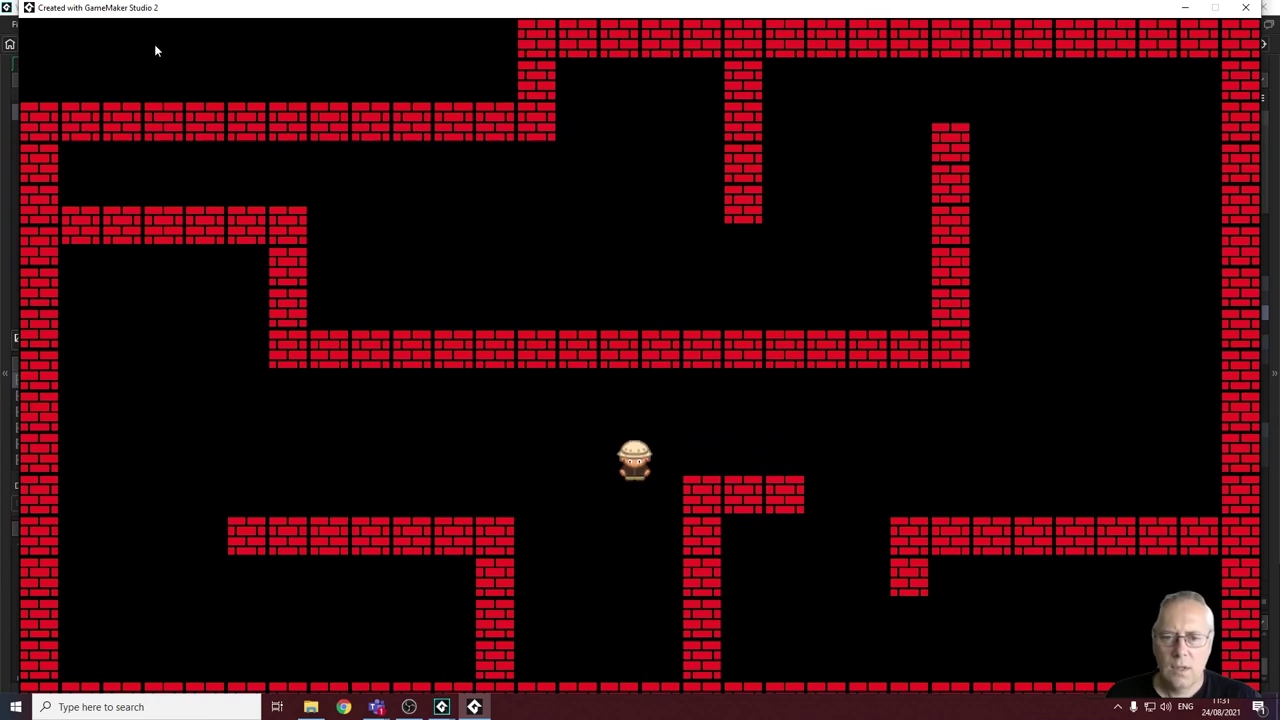
key("Up")
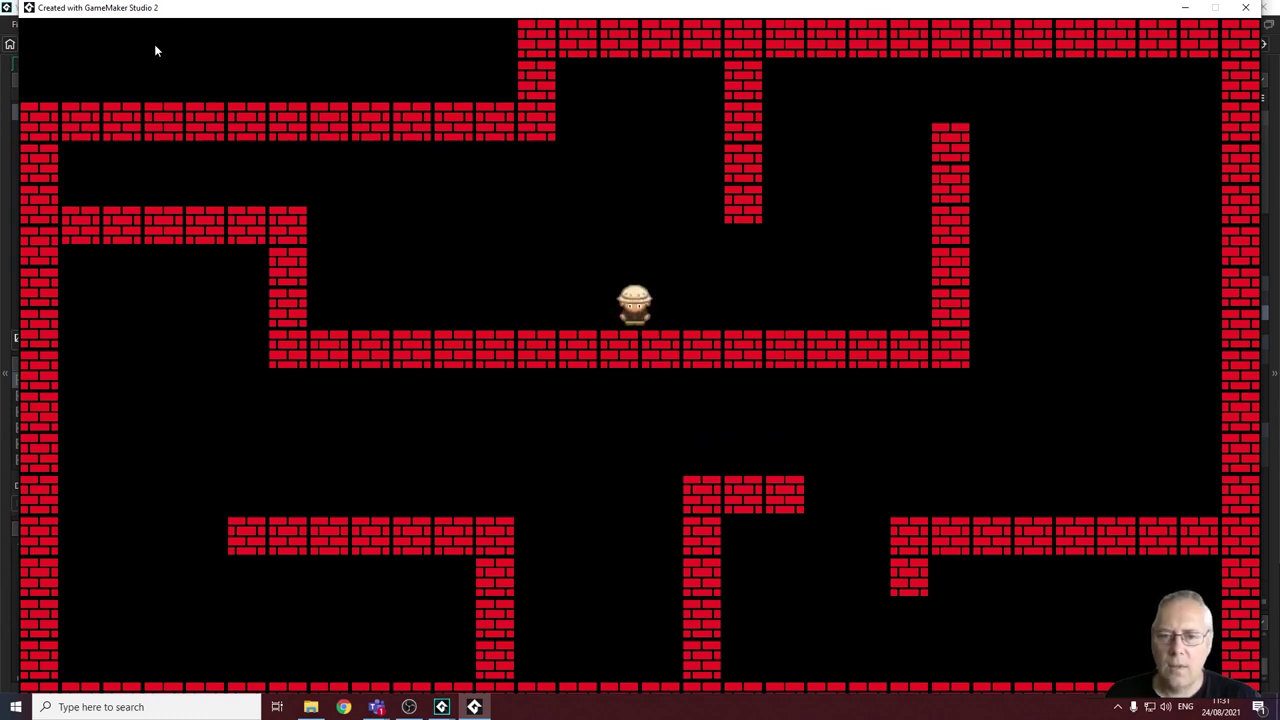
key("Left")
key("Down")
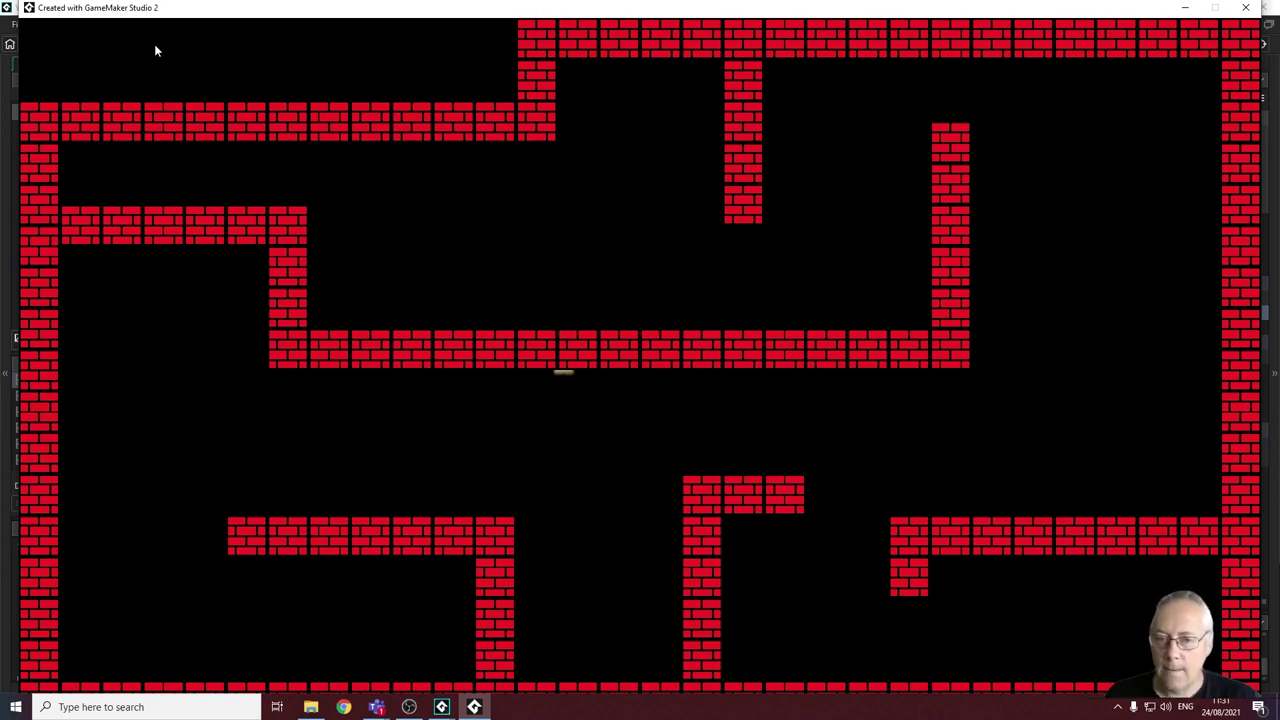
key("Left")
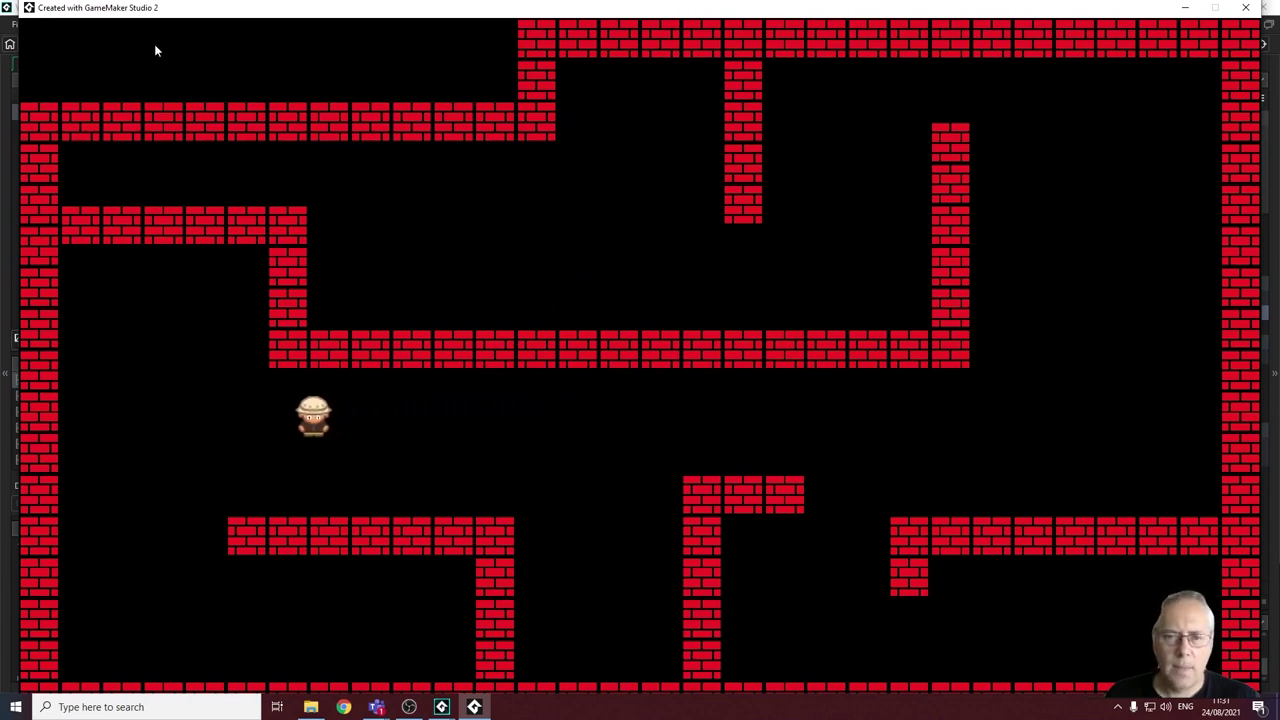
key("Down")
key("Left")
key("Down")
key("Left")
key("Down")
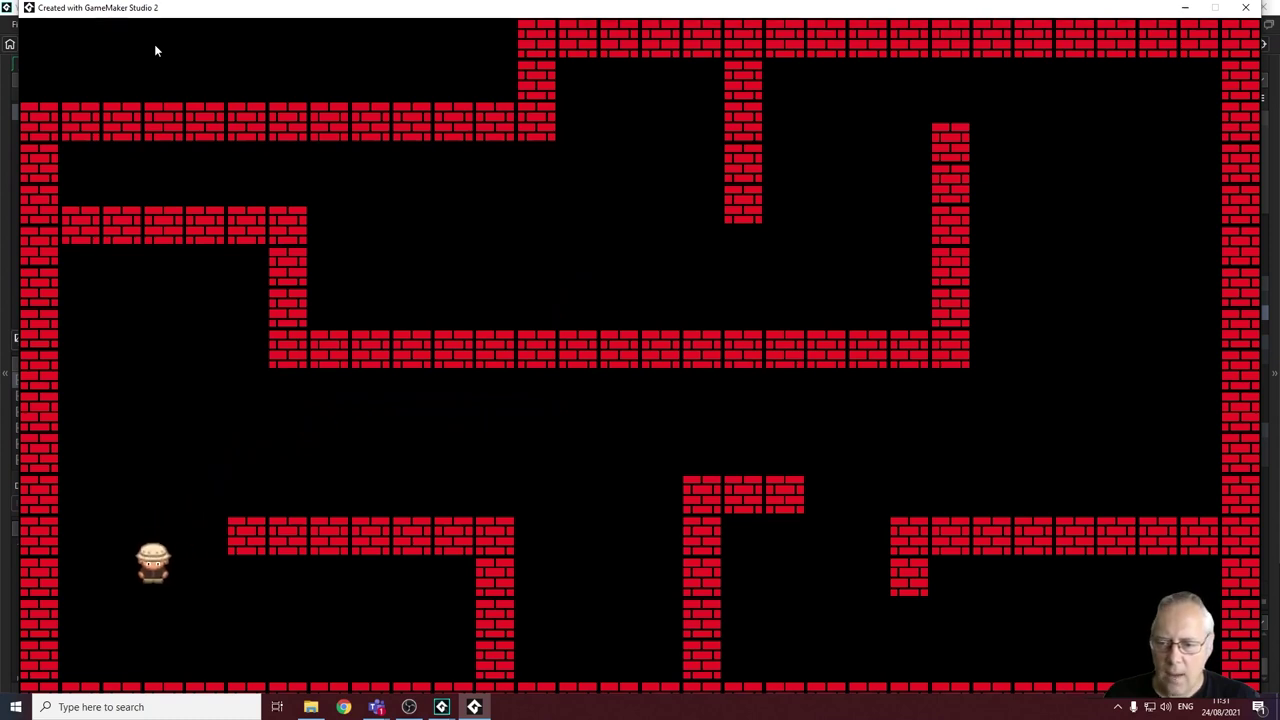
Walk the player right along the corridor and down to the lower-right area beneath a wall.
key("Right")
key("Left")
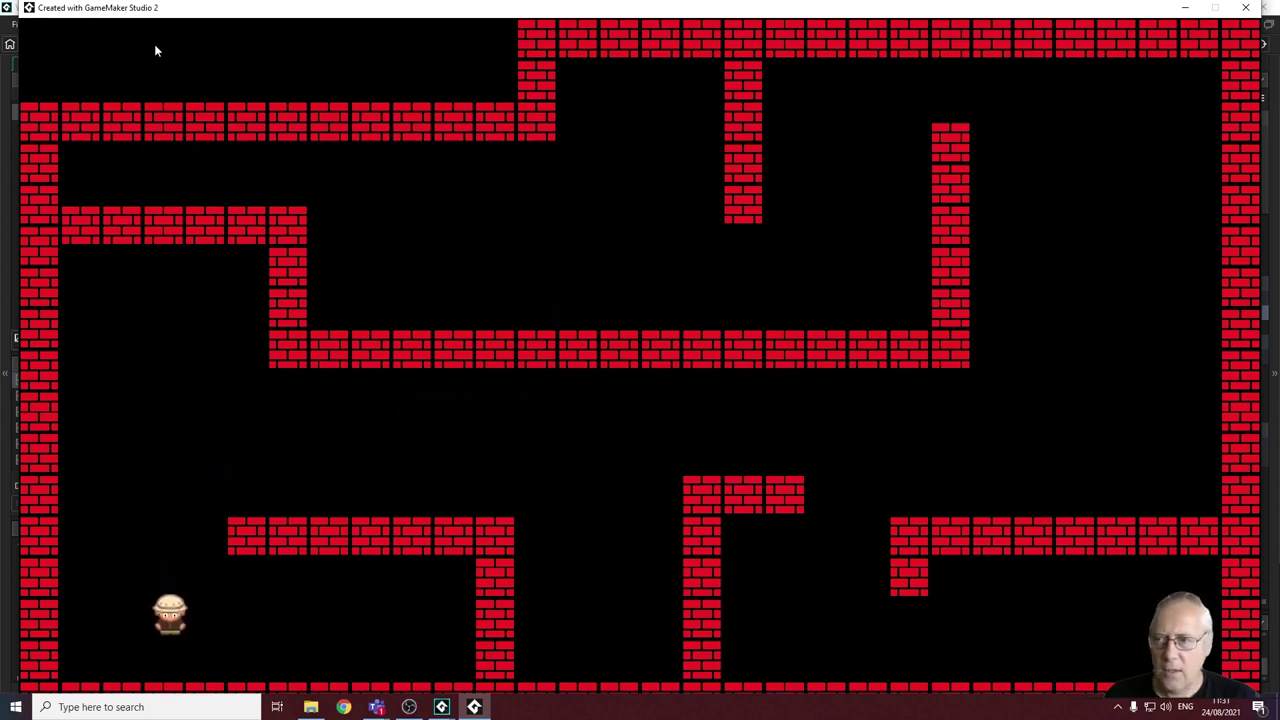
key("Up")
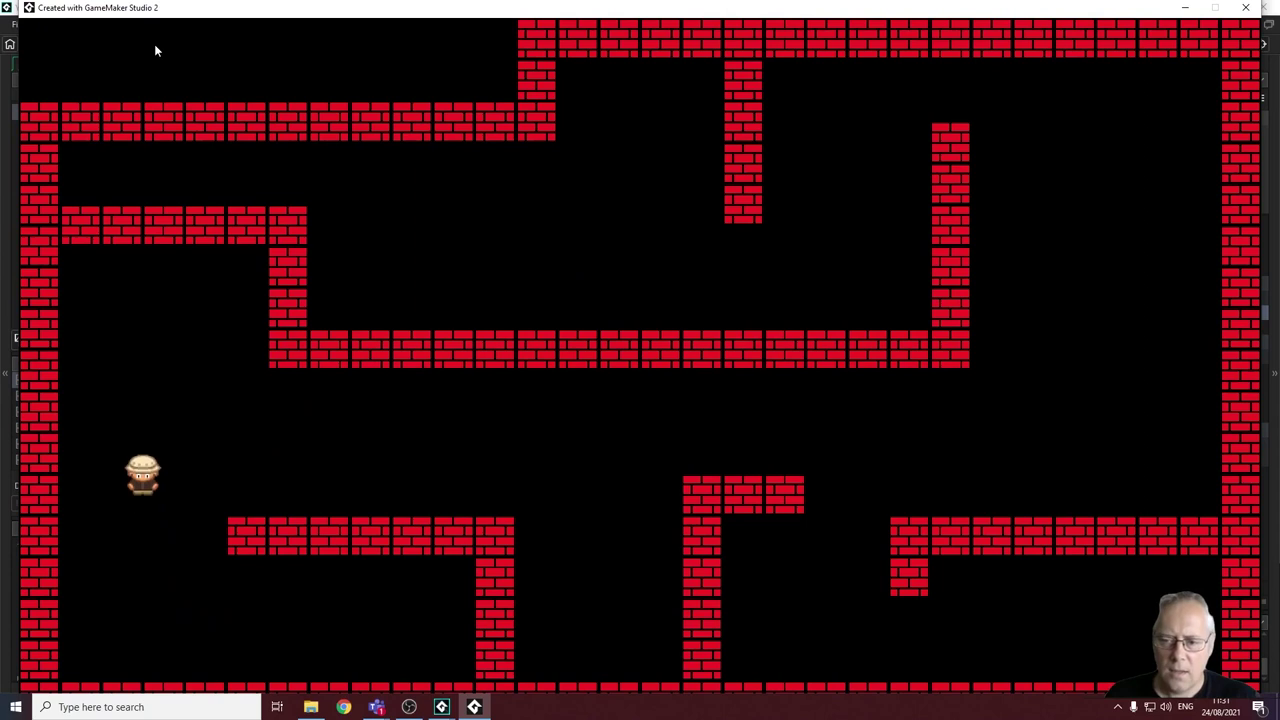
key("Right")
key("Right")
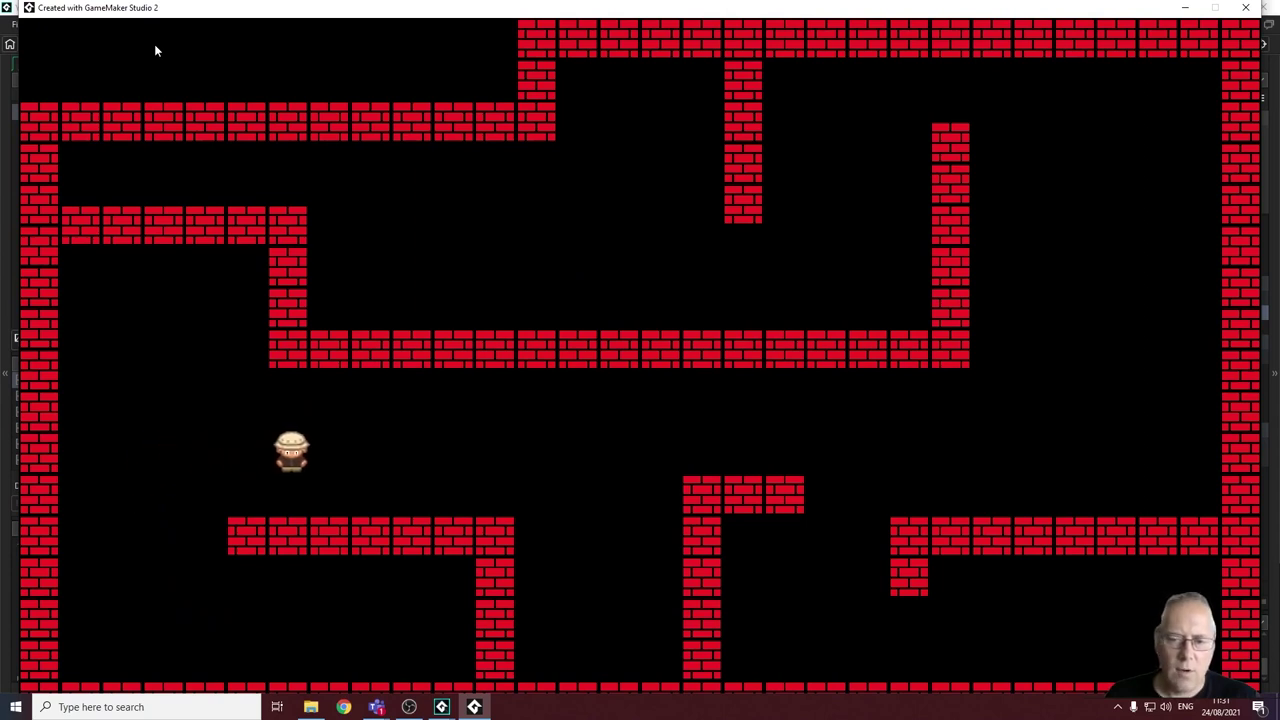
key("Right")
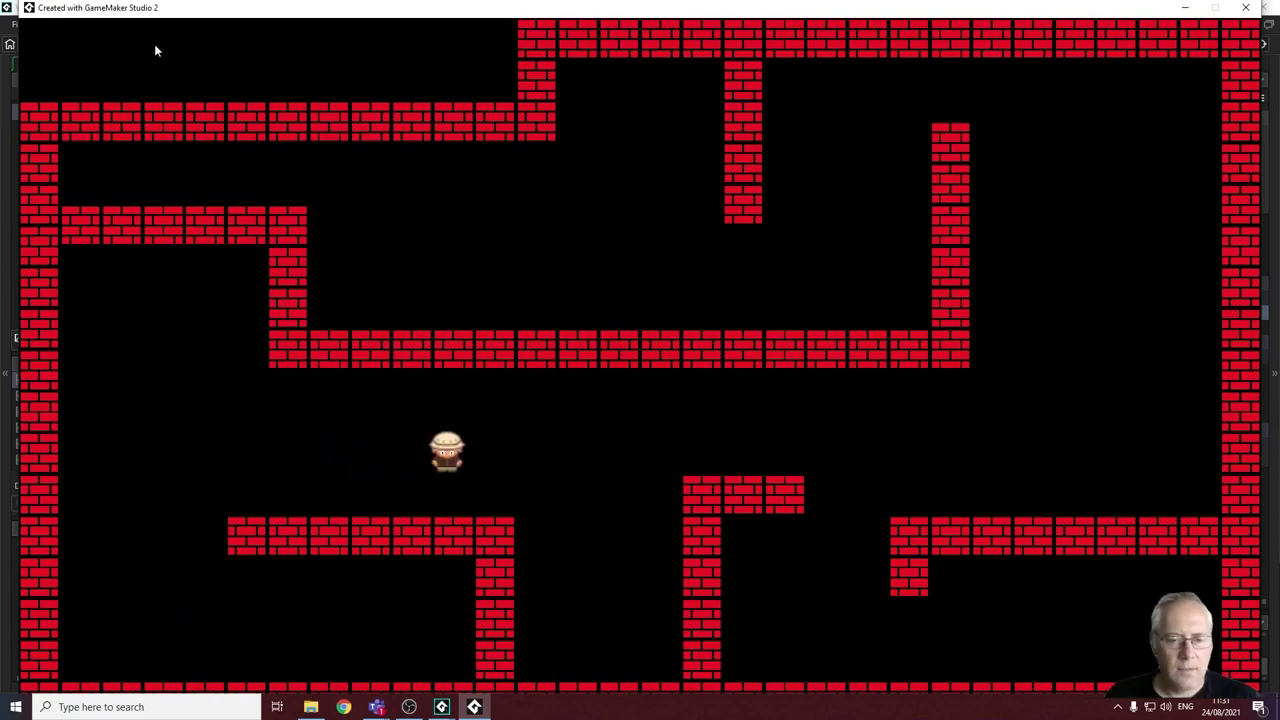
key("Right")
key("Up")
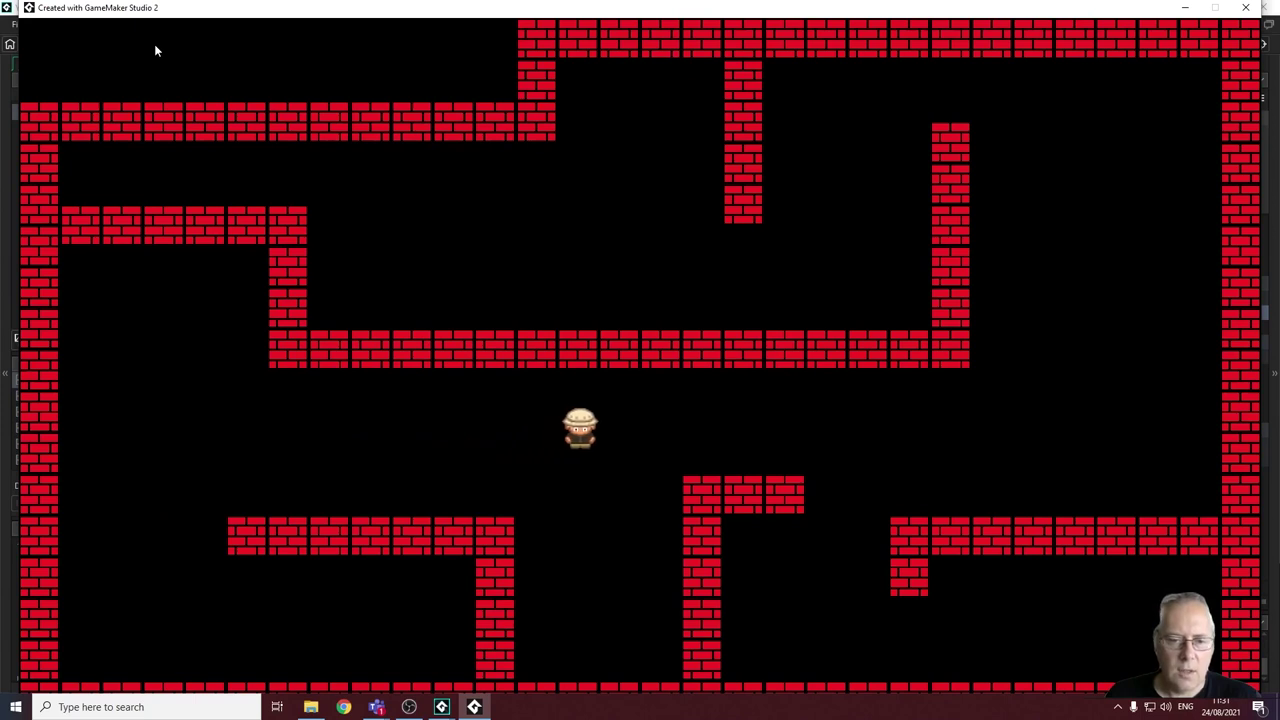
key("Right")
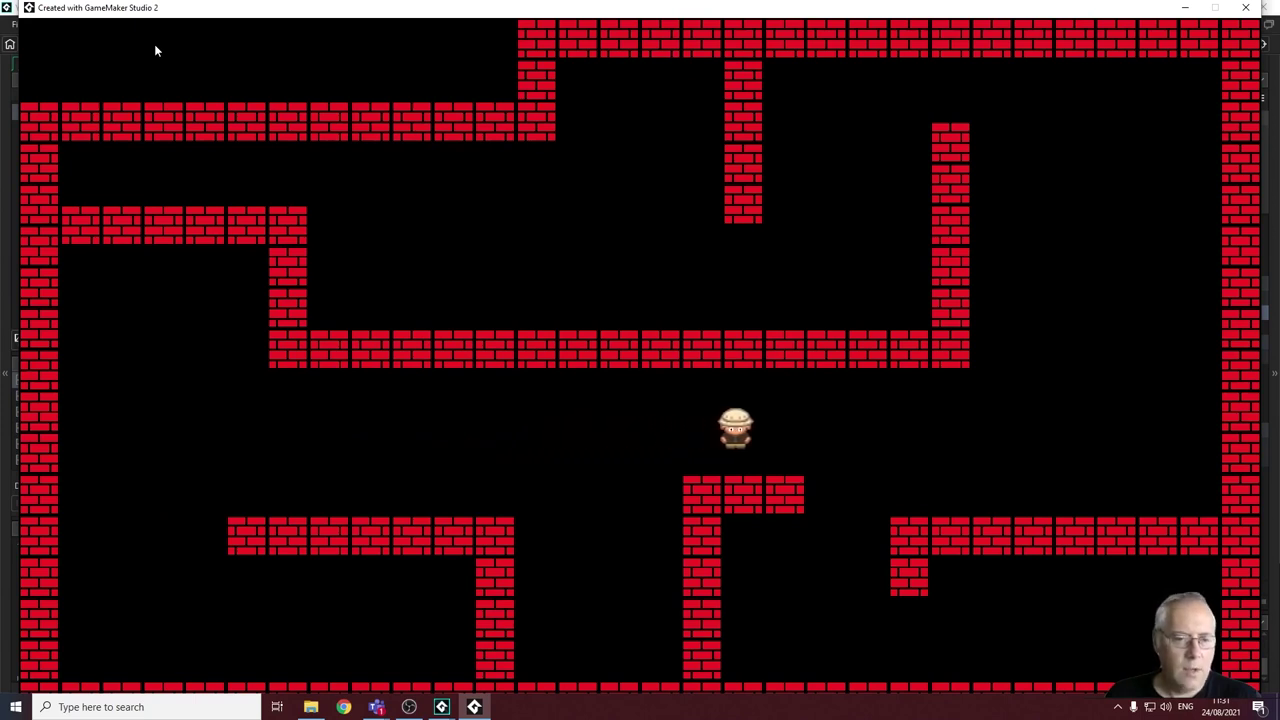
key("Right")
key("Down")
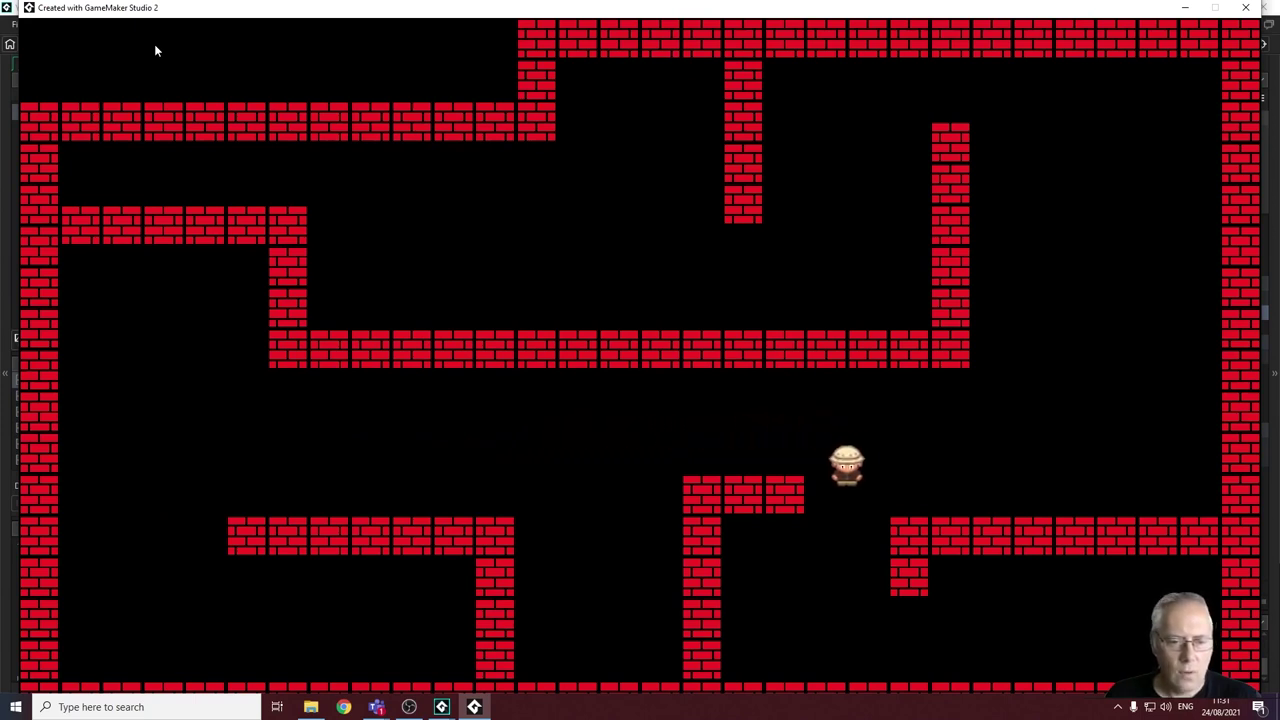
key("Down")
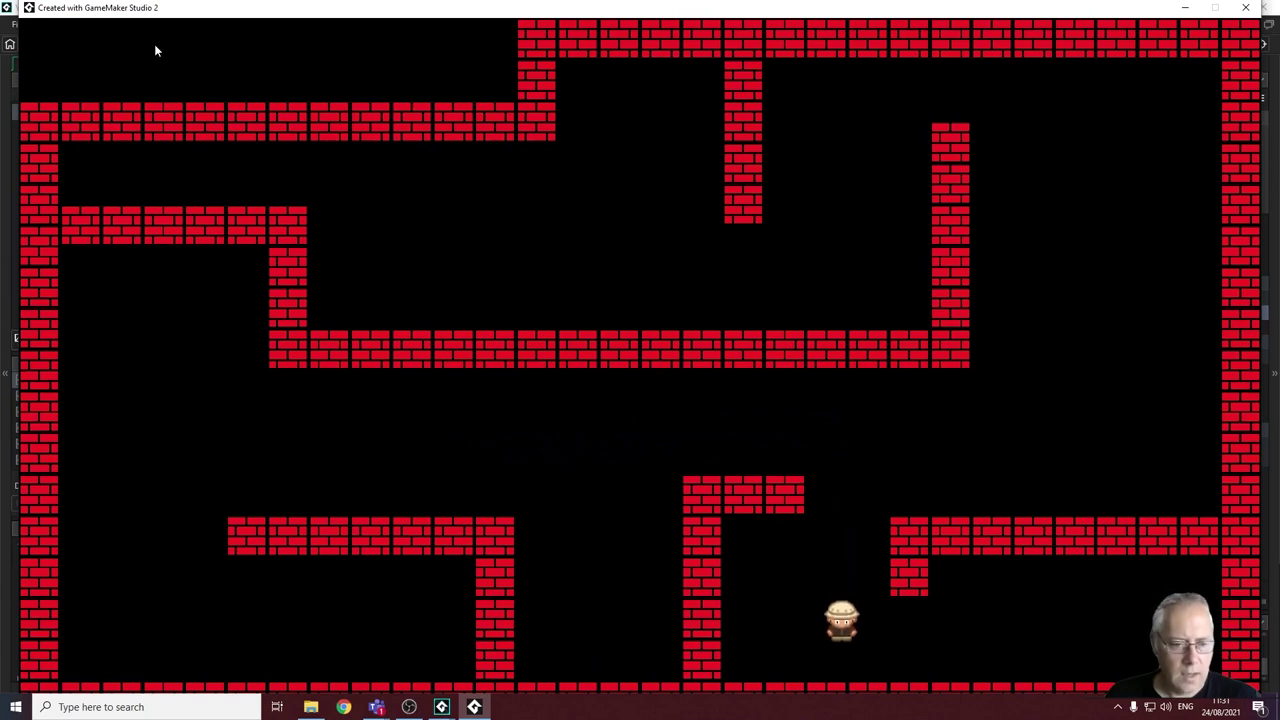
key("Right")
key("Right")
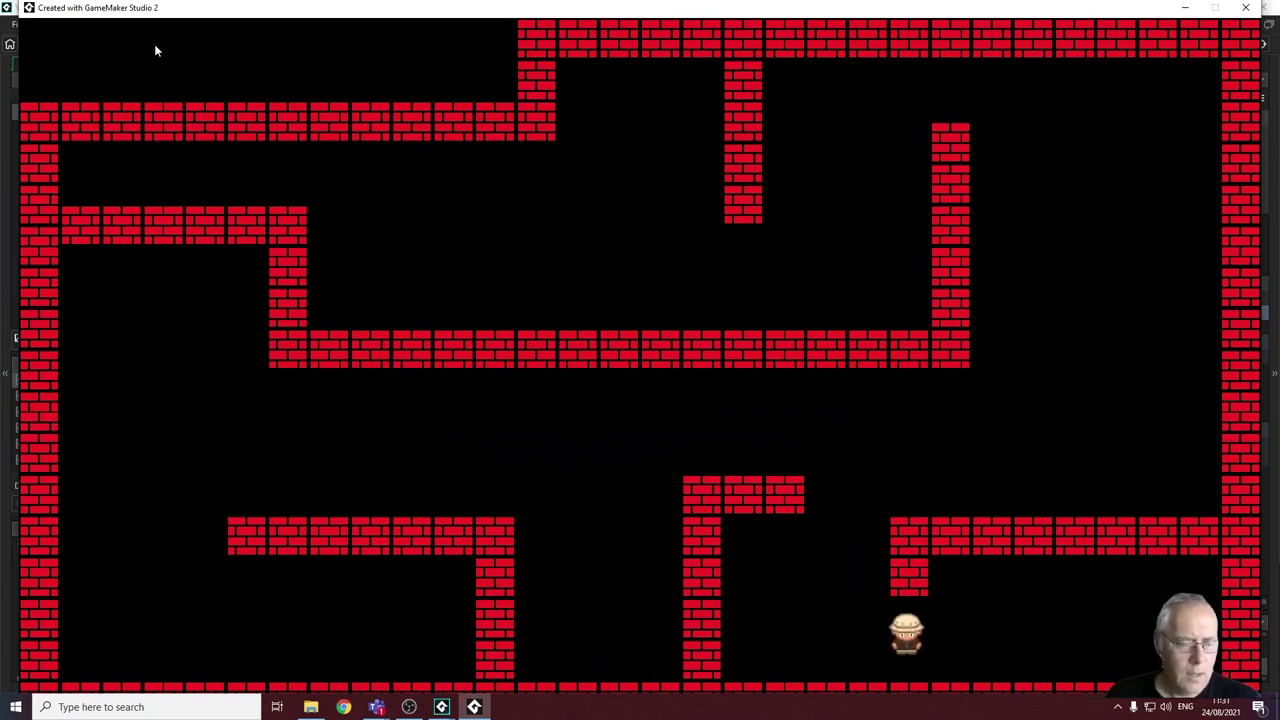